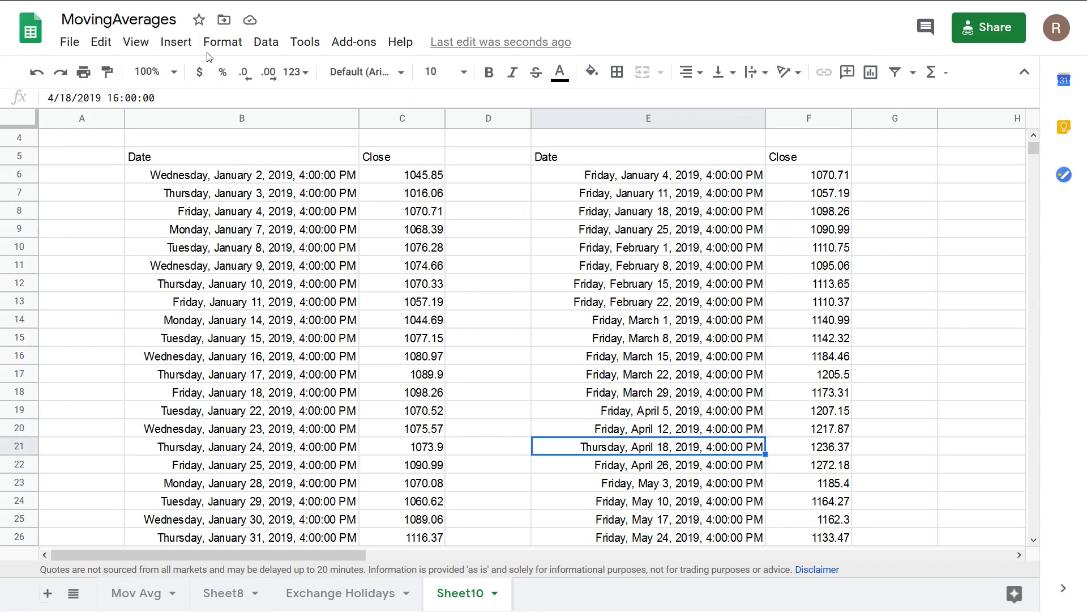
Step: Fill the Thursday dates April 18, 2019 (E21) and April 9, 2020 (E72) in the weekly results with red
click(593, 80)
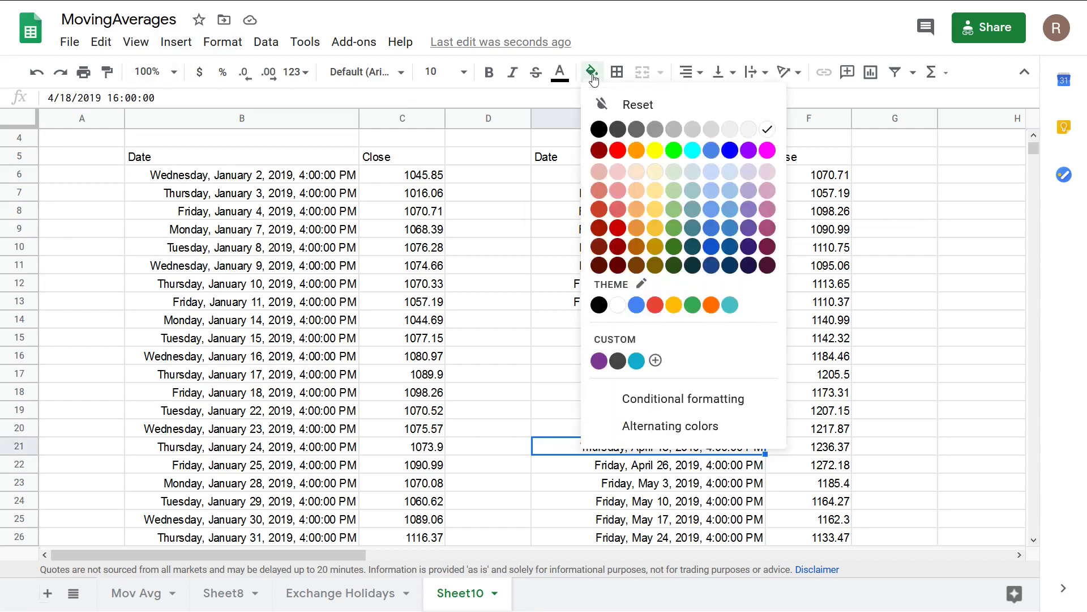
click(611, 150)
scroll(690, 388, down, 3)
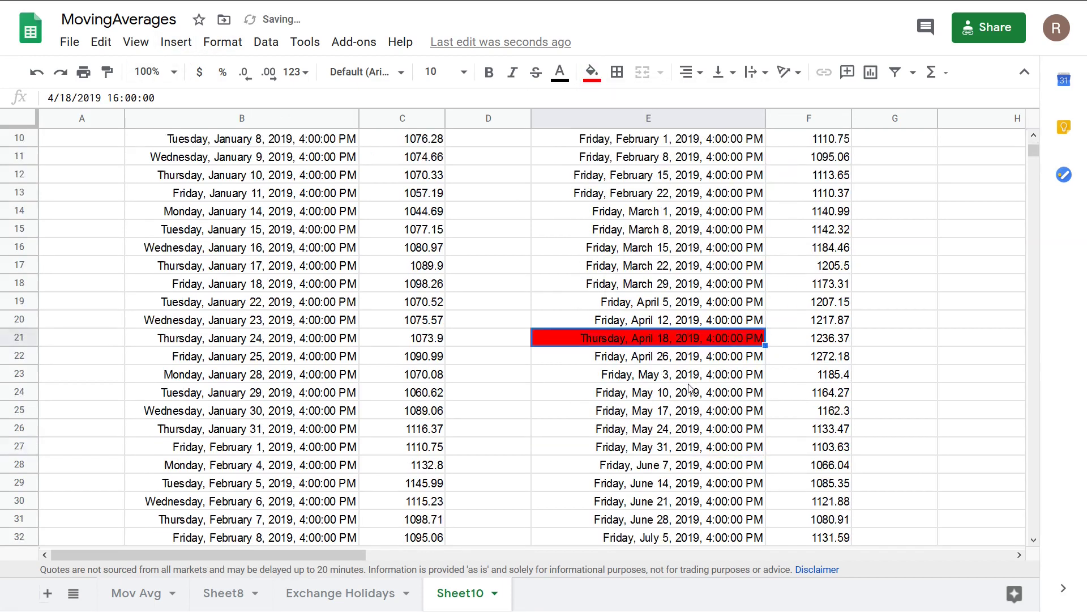
scroll(650, 362, down, 2)
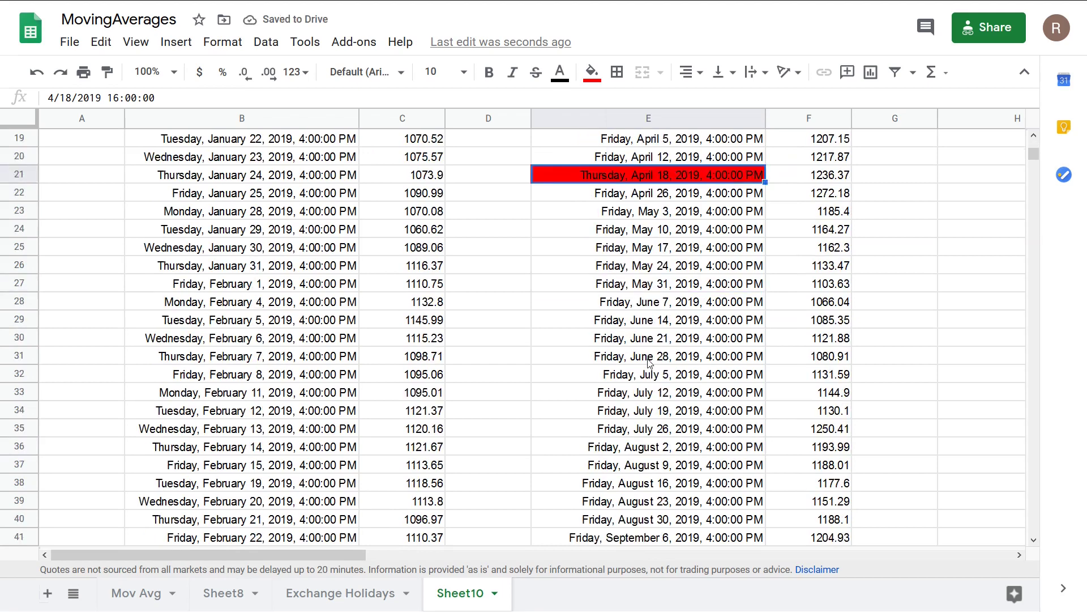
scroll(649, 363, down, 2)
scroll(651, 364, down, 4)
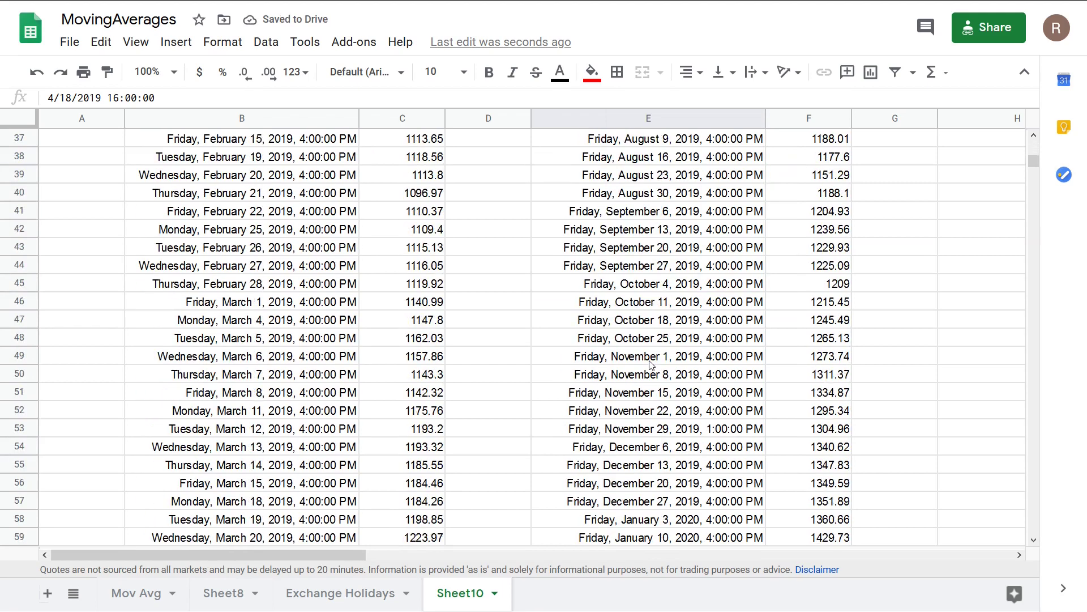
scroll(652, 364, down, 6)
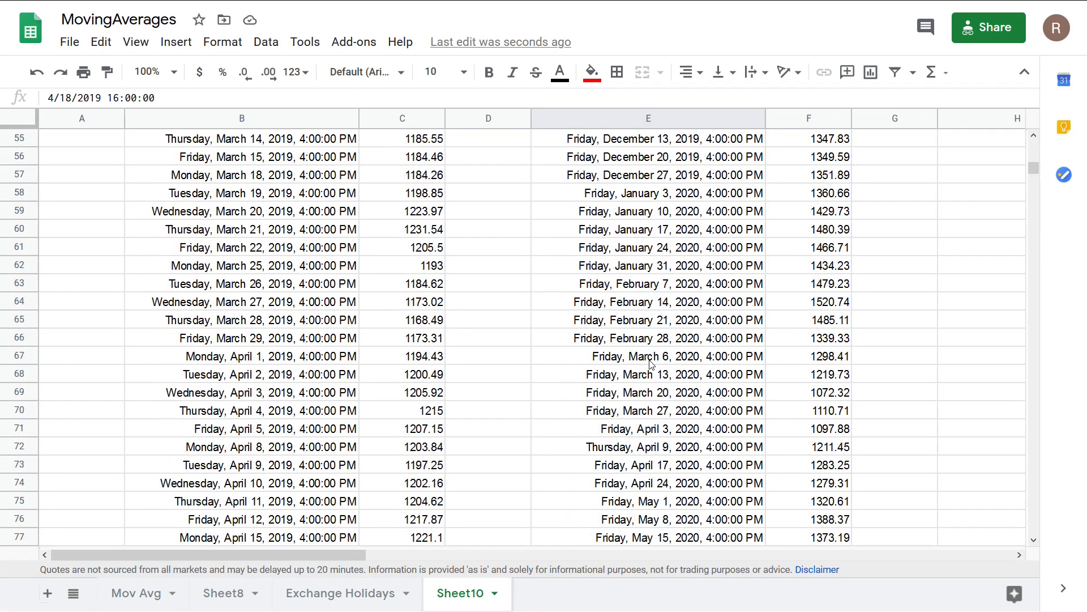
click(642, 451)
click(591, 72)
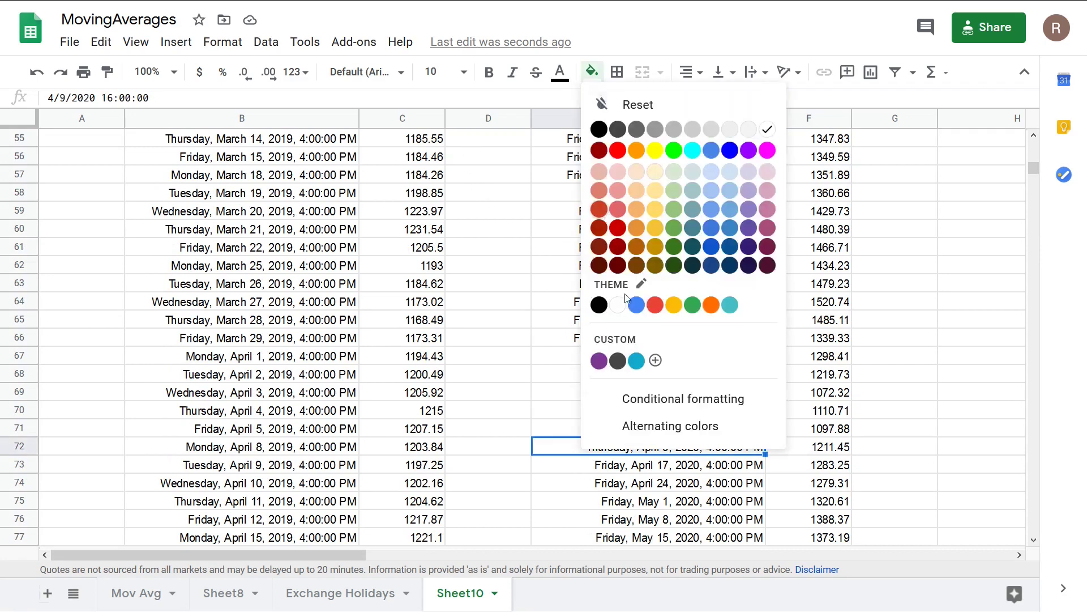
click(619, 149)
click(559, 307)
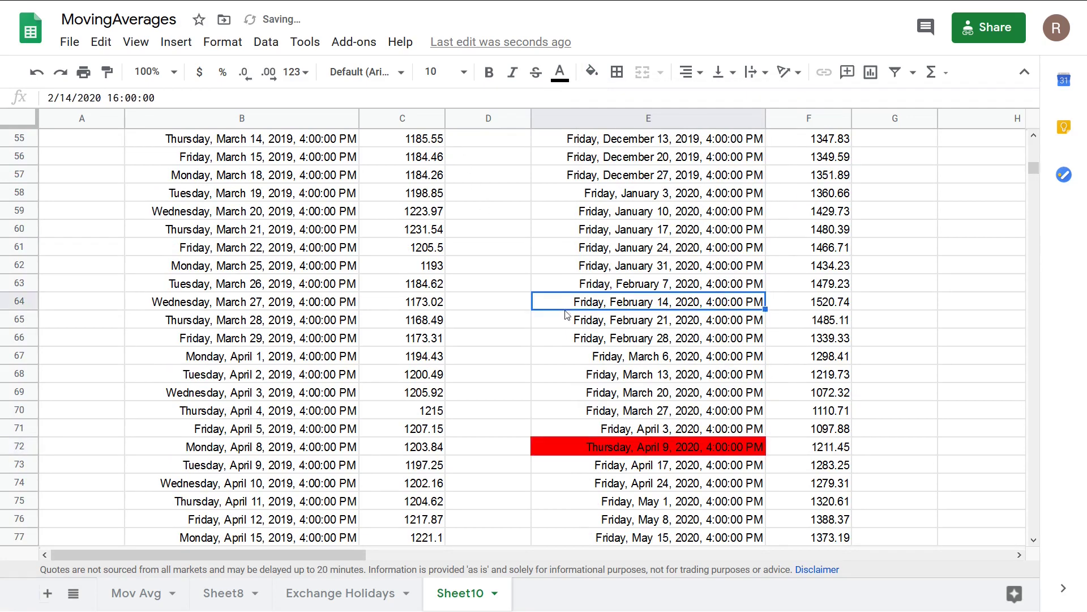
Step: Delete the =n(B5) formula from cell J5 beside the weekly results
scroll(655, 327, up, 12)
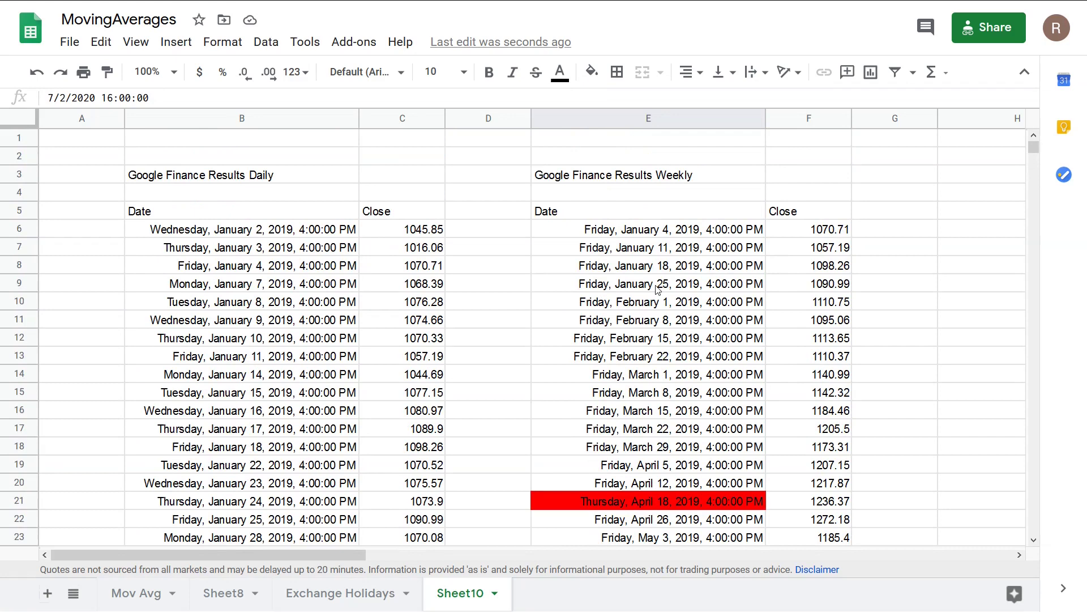
click(612, 218)
key(Right)
key(Right)
key(Right)
key(Right)
key(Right)
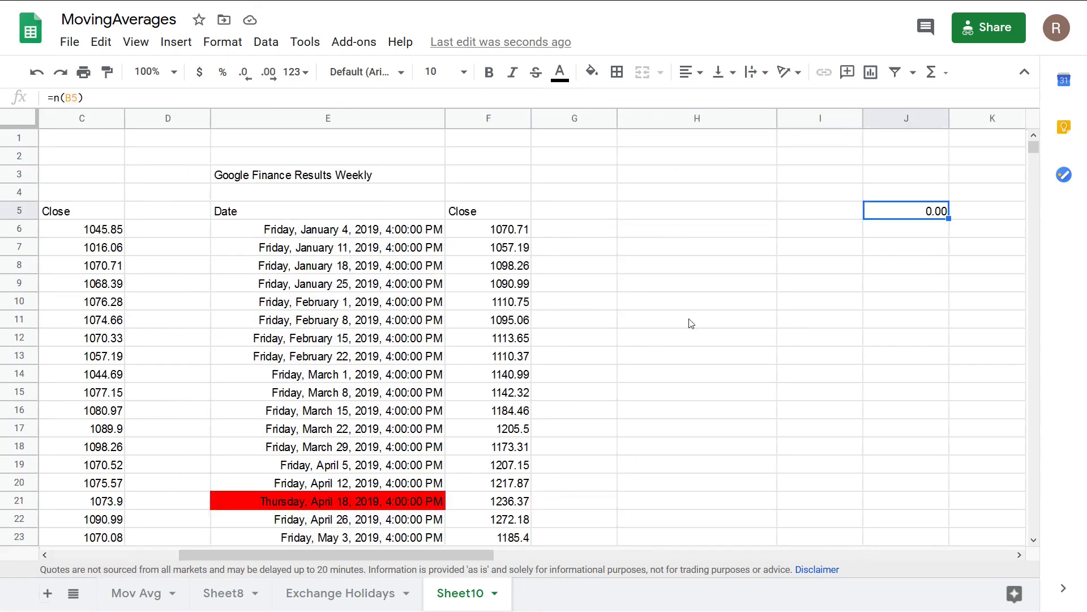
key(Right)
key(Left)
key(Delete)
Step: Enter the heading "How to get Monthly Results" in cell H3
key(Left)
key(Left)
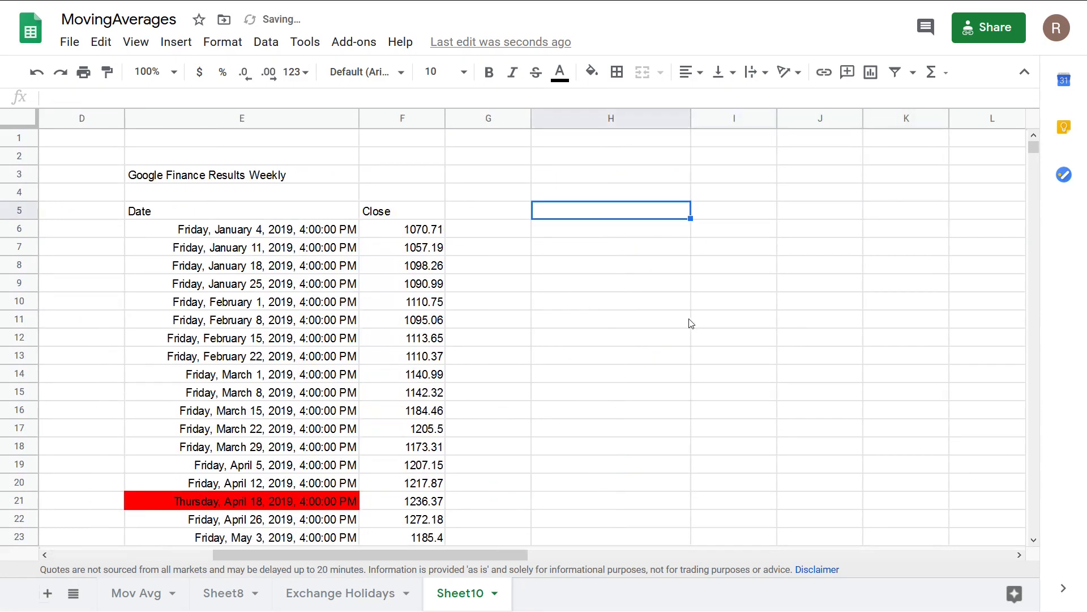
key(Right)
key(Up)
key(Up)
key(Left)
text(H)
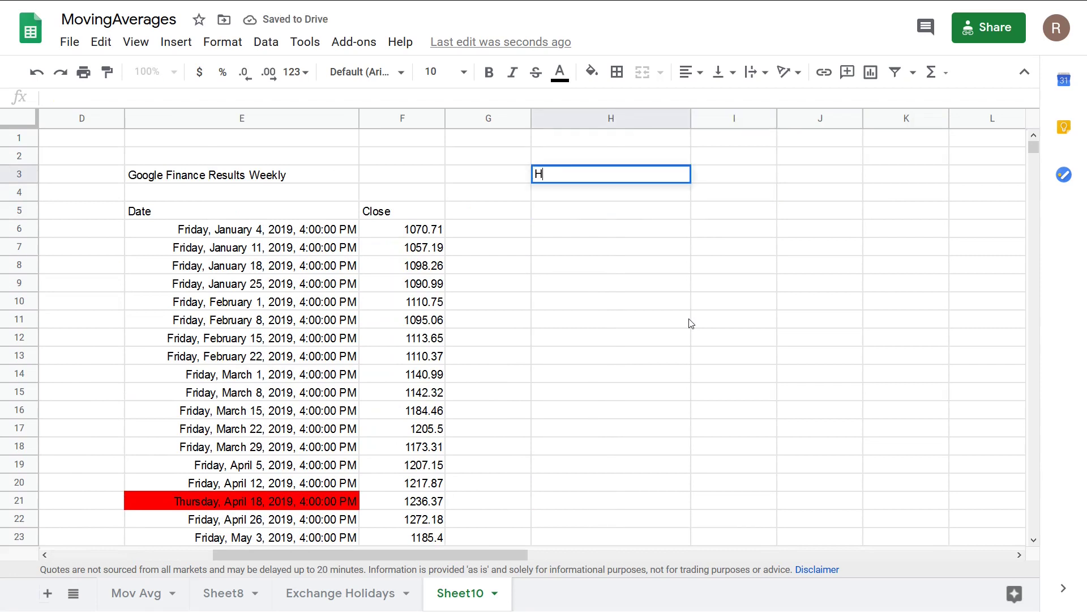
text(ow to get Month)
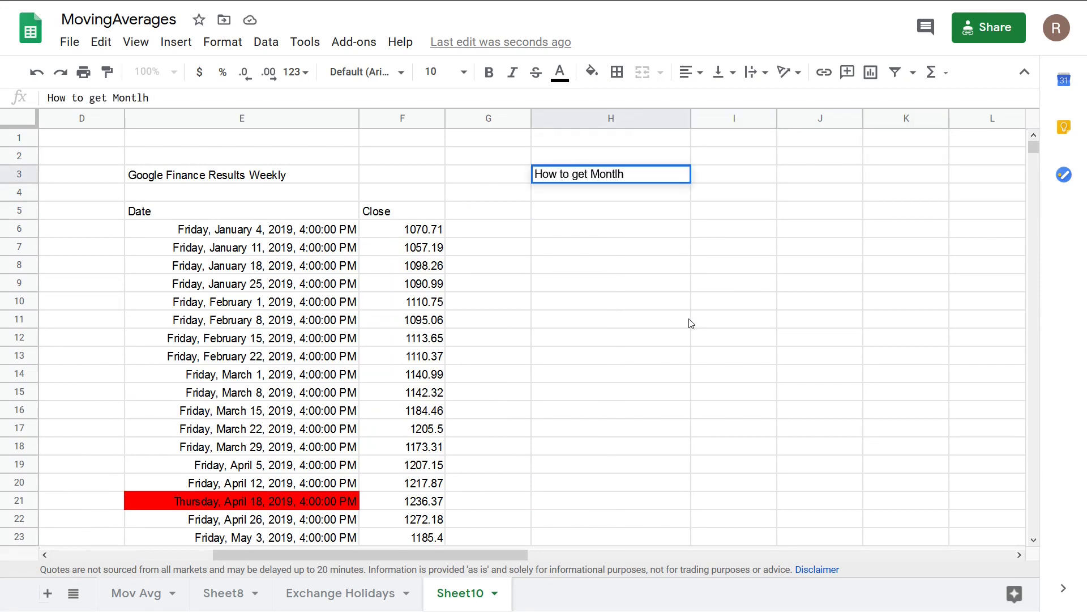
key(BackSpace)
text(hly Results)
key(Return)
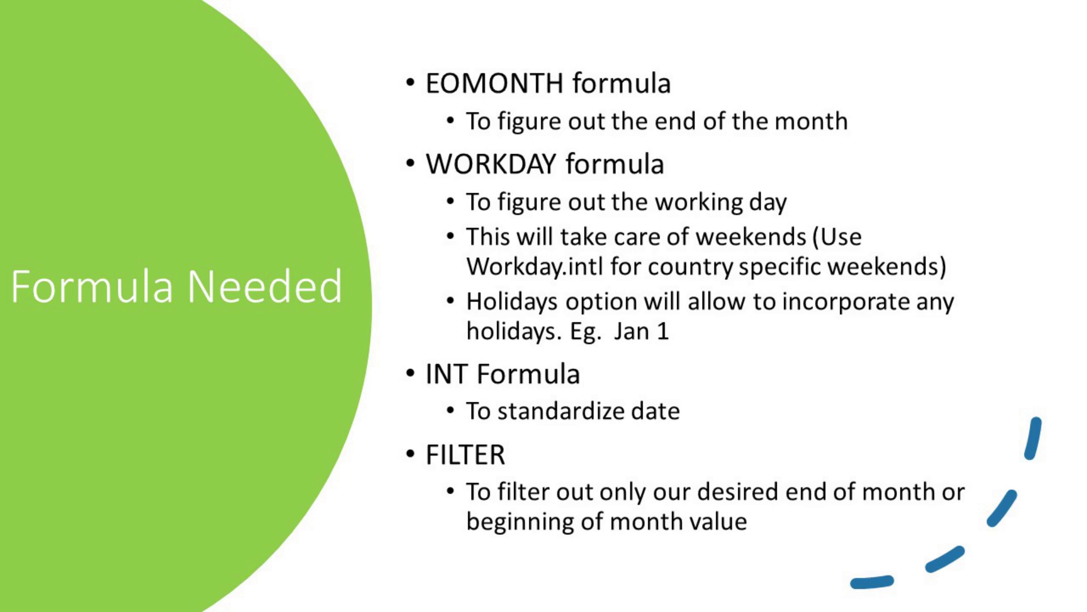
Step: Enter the label "EOMONTH SYntax" in cell H5 below the monthly results heading
text(EO)
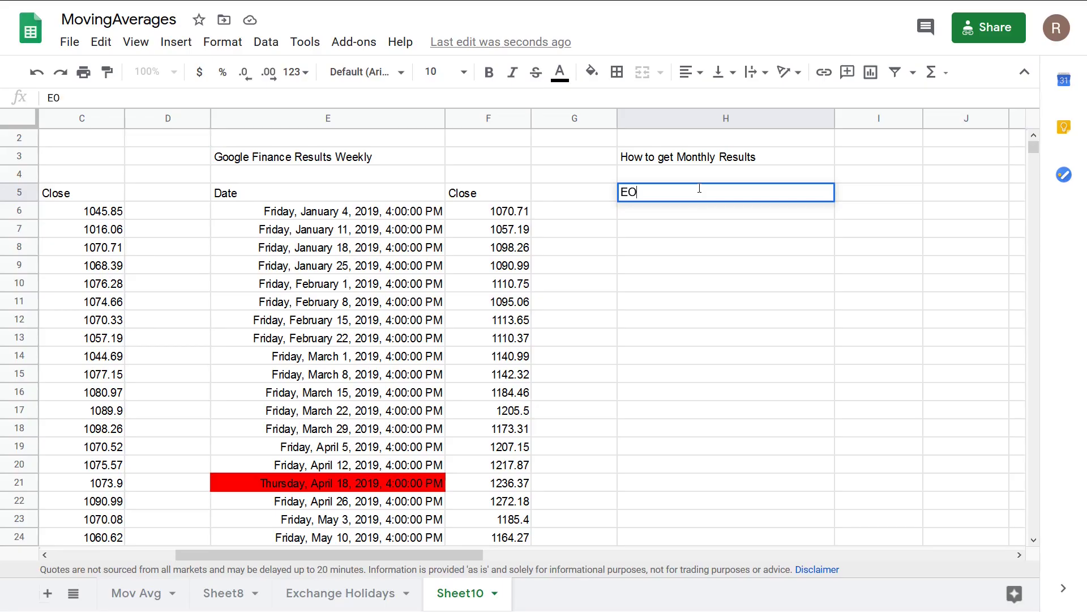
text(MONTH SYntax)
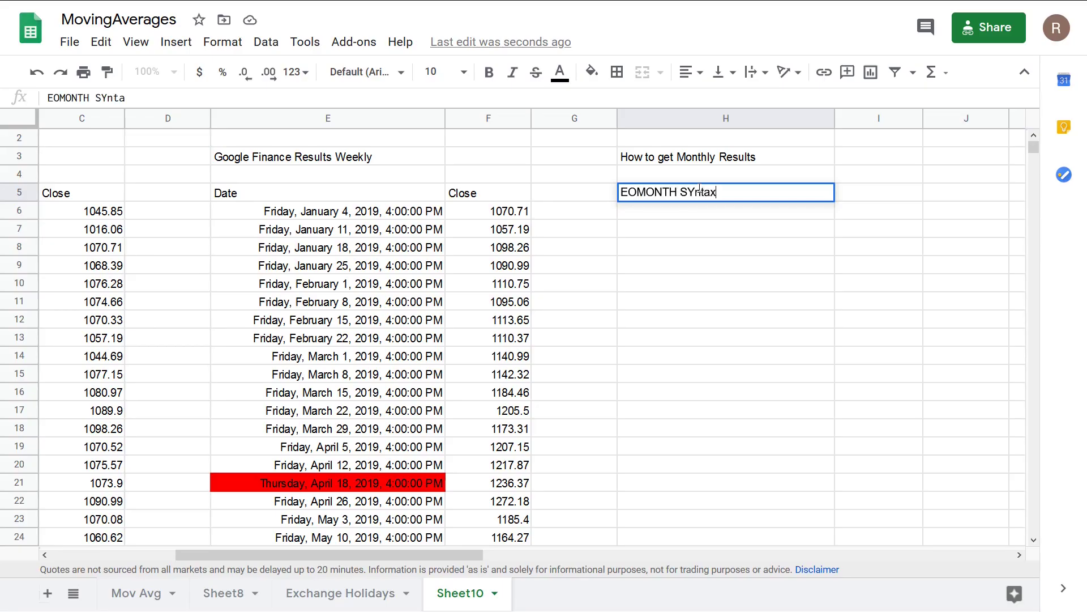
key(Return)
Step: Enter =EOMONTH(B6, 0) in cell H6, taking the first daily date as the start date
text(=eom)
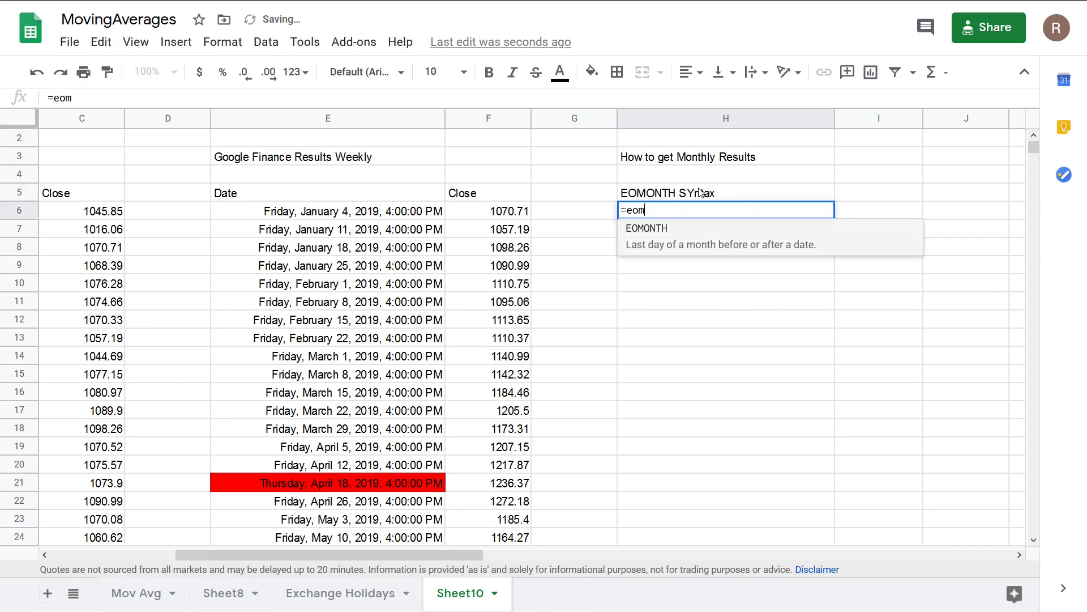
key(Tab)
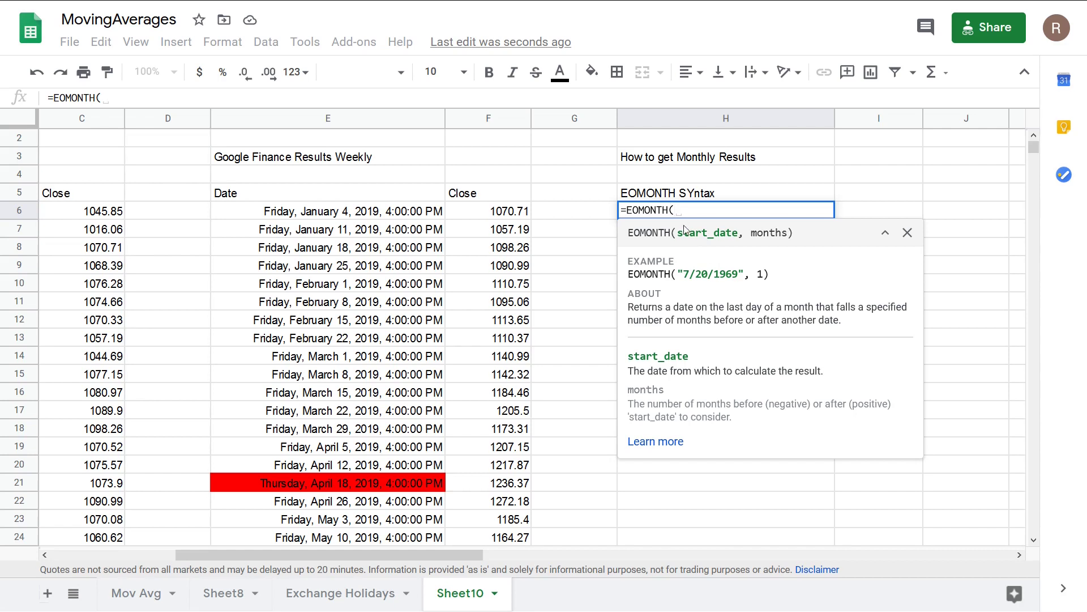
drag(678, 235, 788, 234)
click(692, 210)
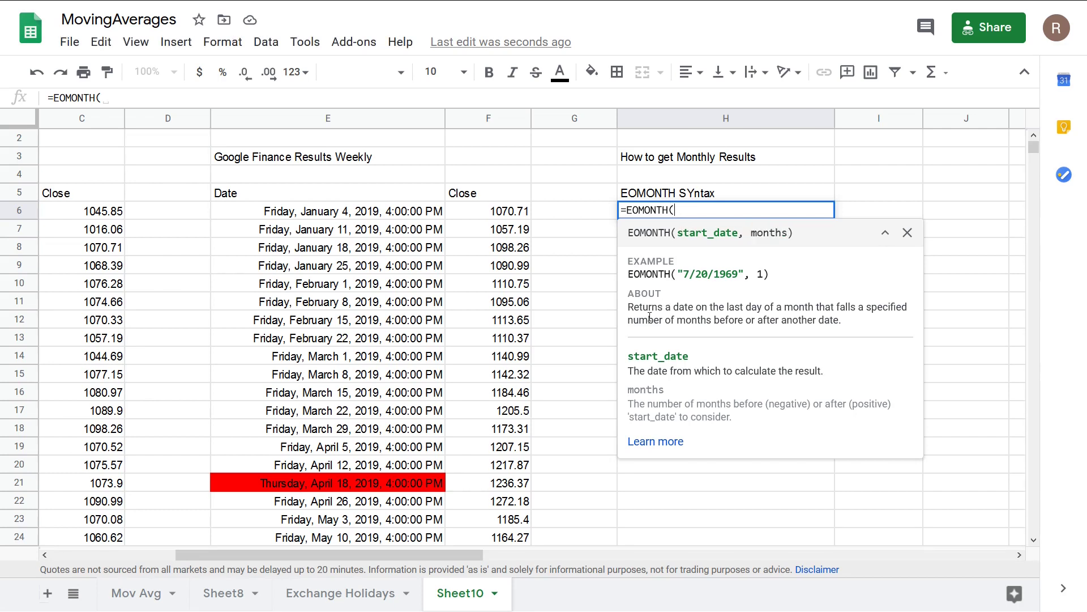
click(371, 211)
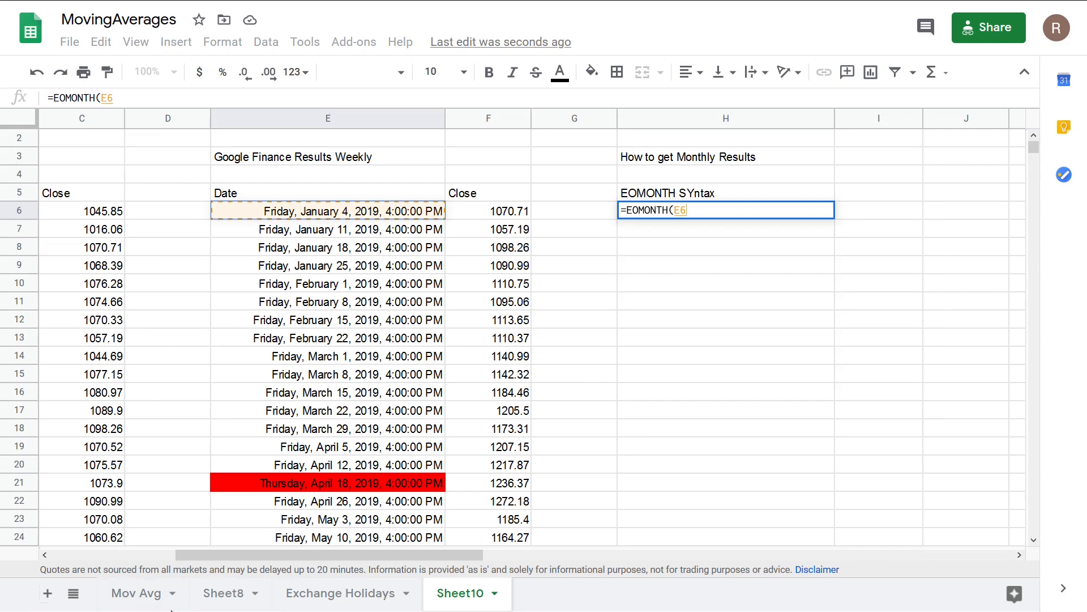
click(165, 552)
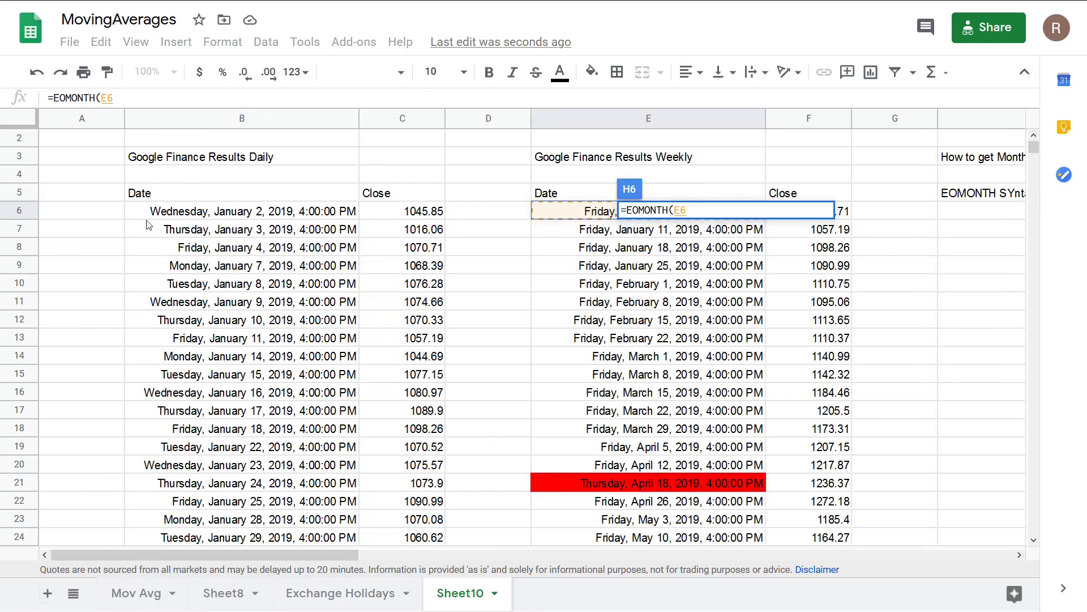
click(195, 217)
click(146, 96)
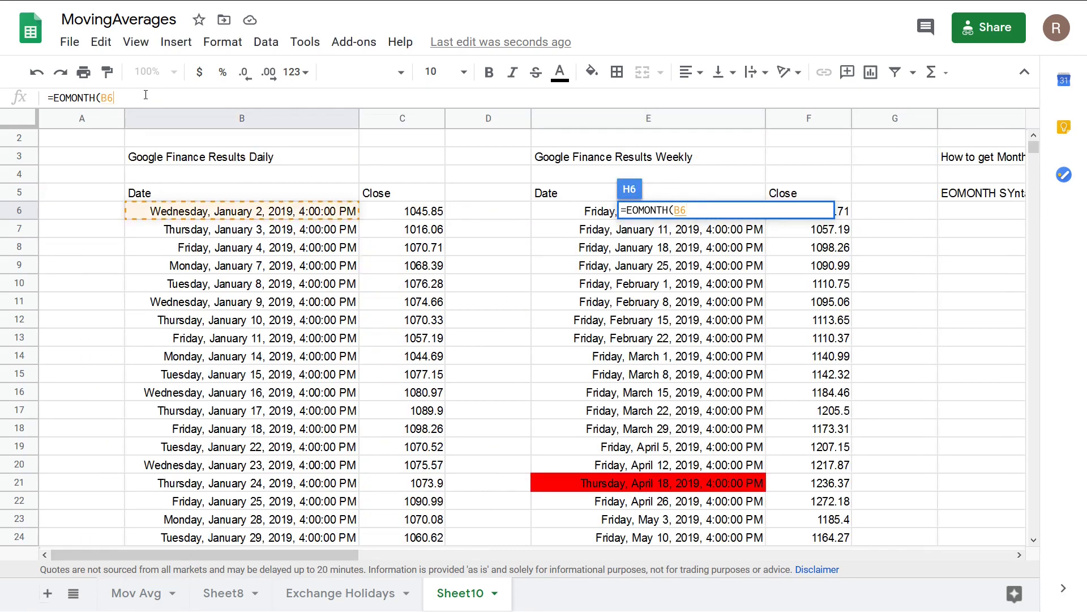
text(, 0))
key(Return)
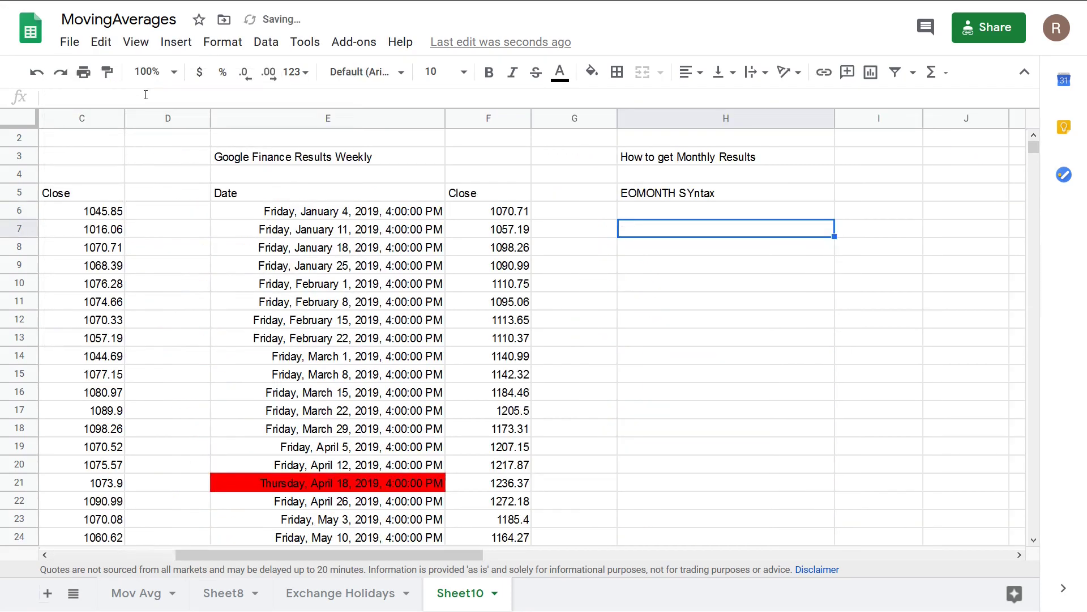
Step: Set the months argument of the EOMONTH formula in H6 to 1
key(Up)
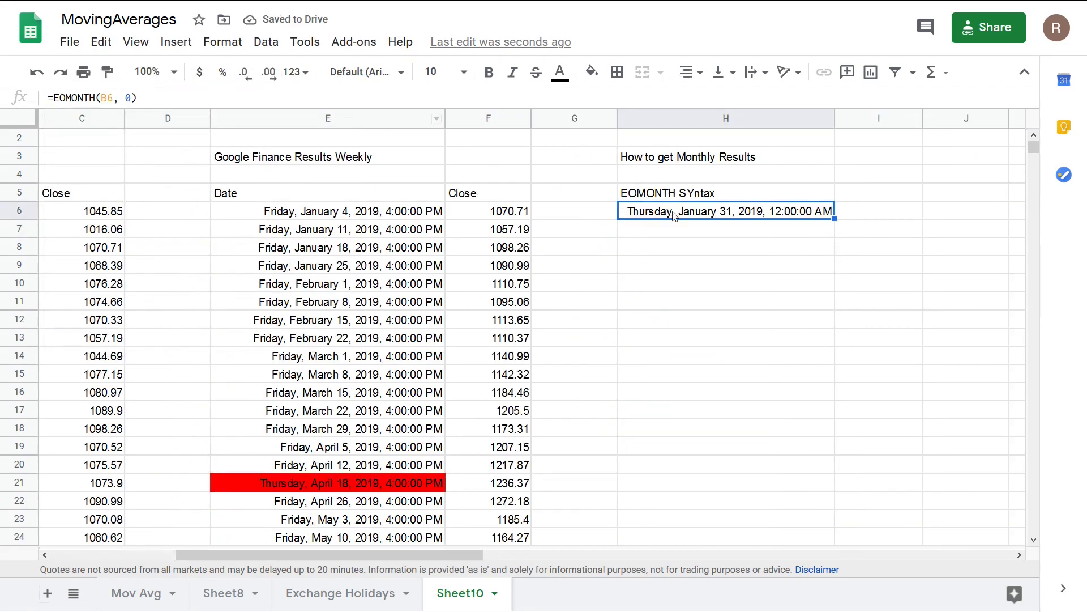
double_click(732, 218)
double_click(701, 208)
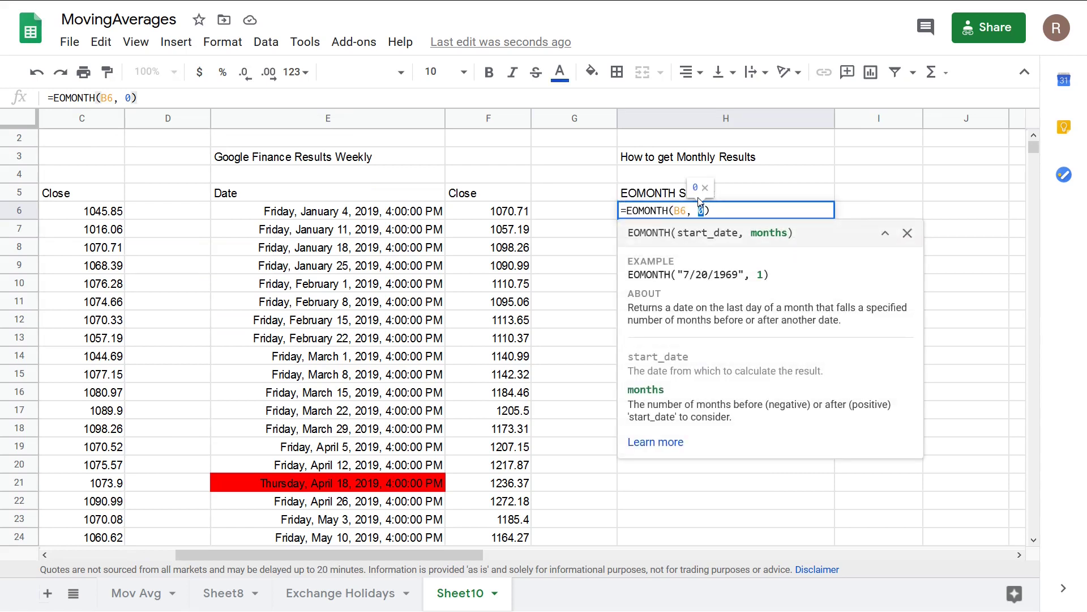
key(Return)
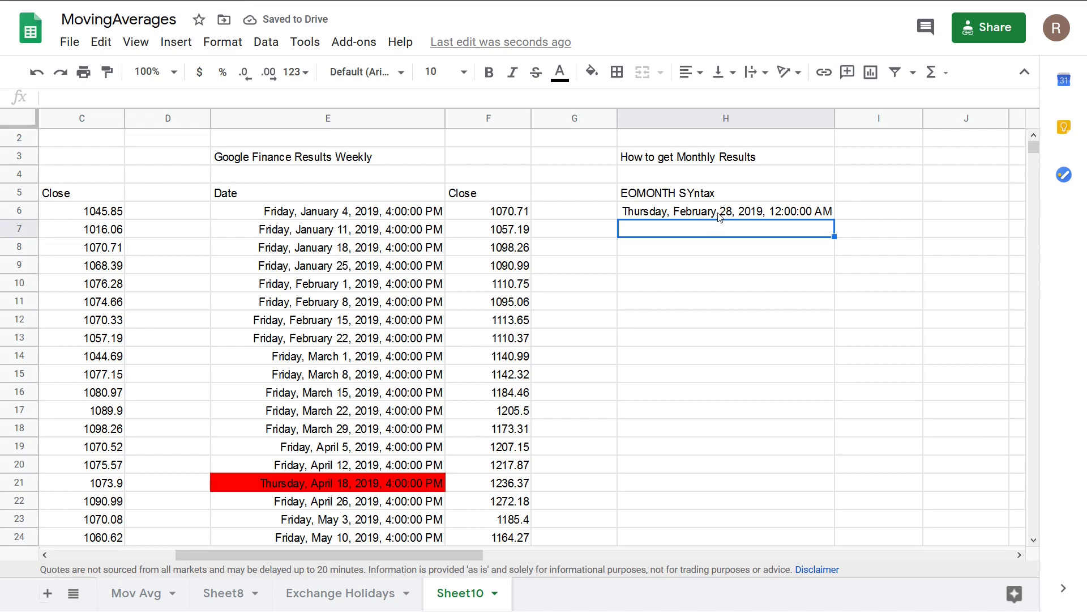
Step: Set the months argument of the EOMONTH formula in H6 to -1
double_click(718, 213)
click(704, 211)
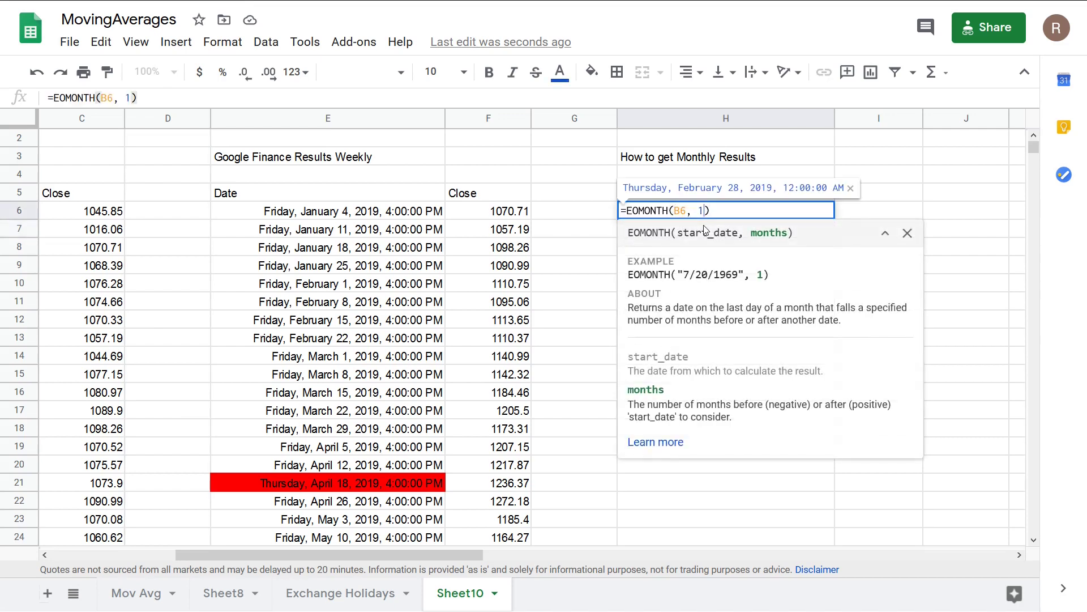
key(BackSpace)
text(-1)
key(Return)
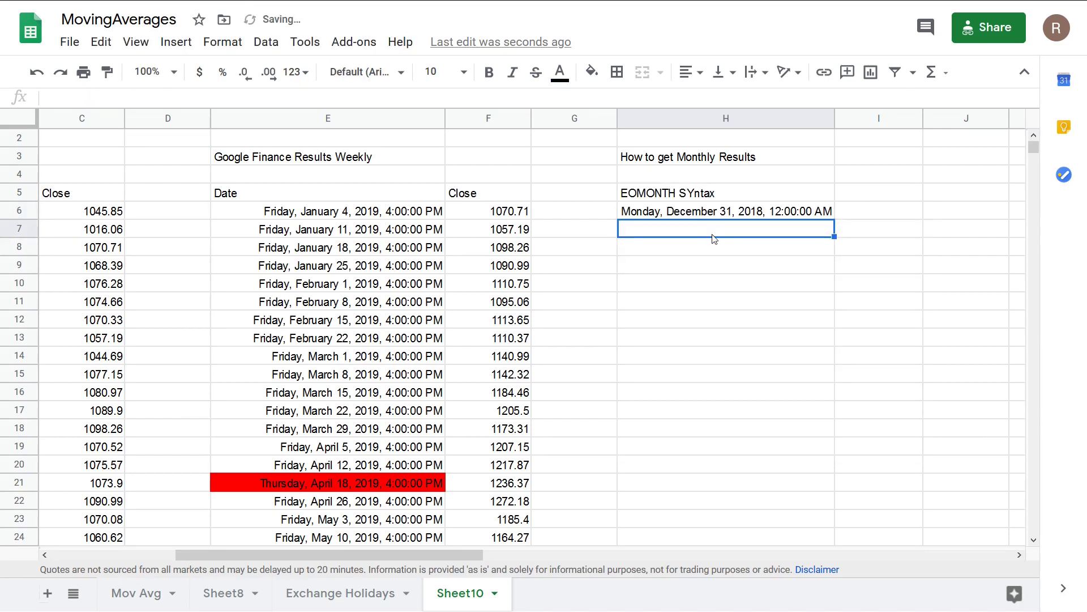
Step: Set the months argument of the EOMONTH formula in H6 to 5
click(702, 212)
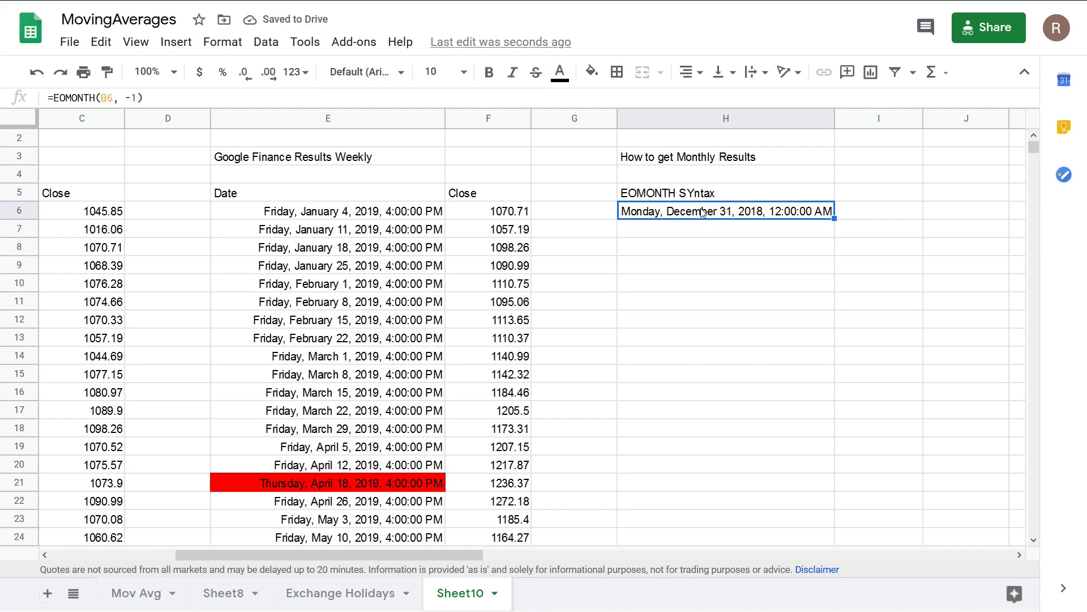
double_click(701, 212)
key(shift+Left)
key(shift+Left)
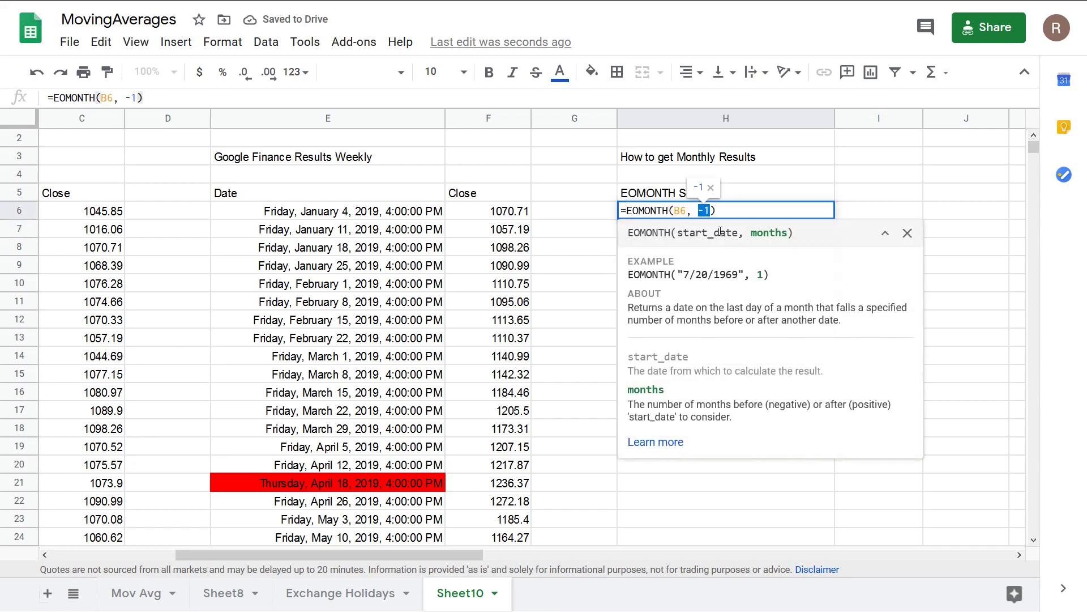
text(5)
key(Return)
Step: Set the months argument of the EOMONTH formula in H6 back to 0
key(Up)
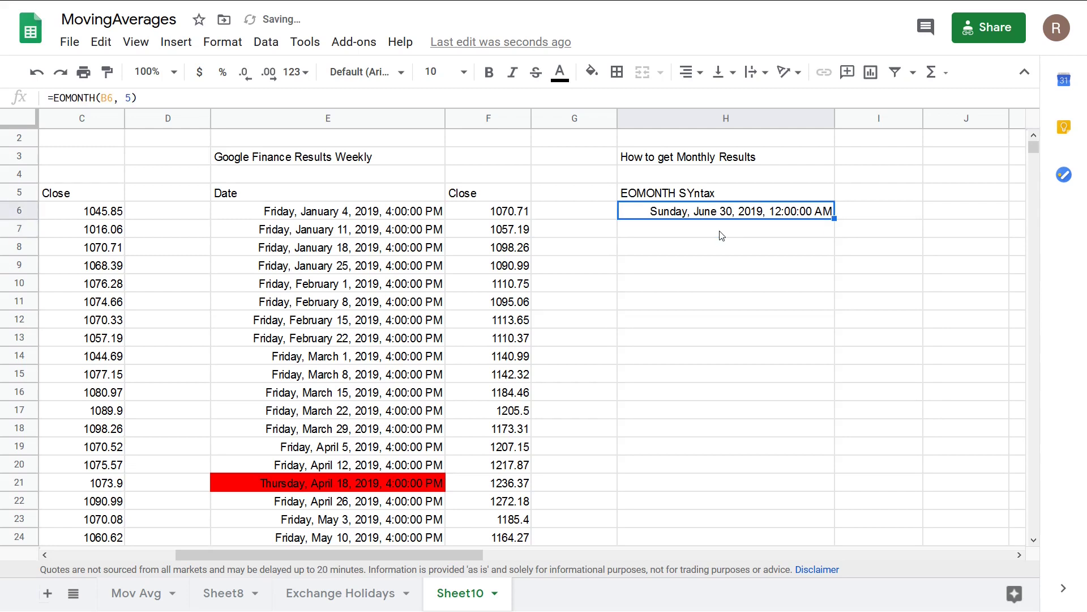
key(Return)
key(Left)
key(shift+Left)
text(-)
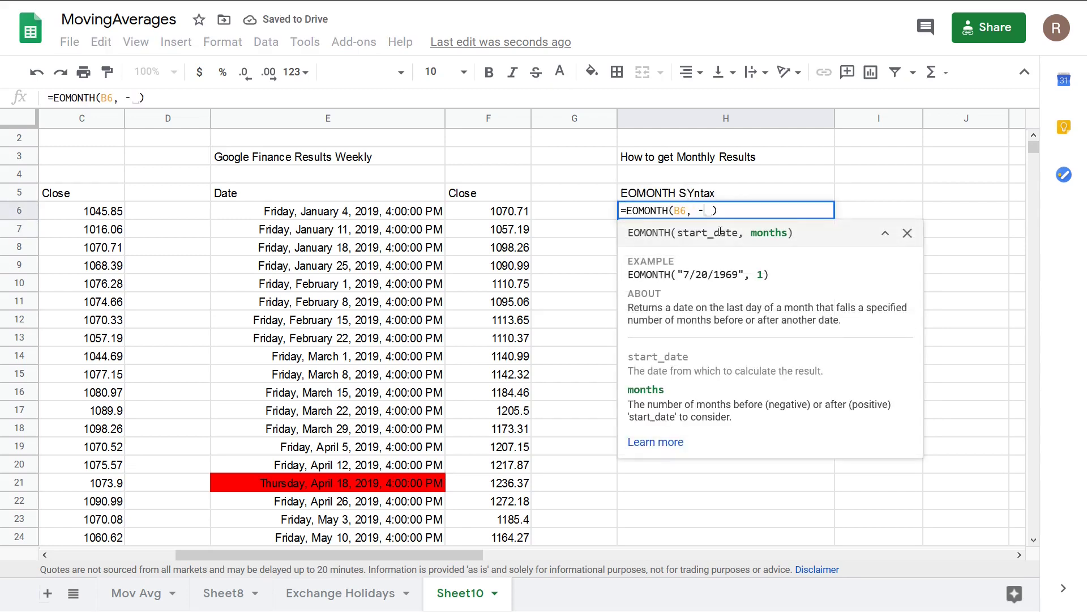
text(0)
key(Return)
Step: Enter the label "WORKDAY Syntax" in cell H8 below the EOMONTH example
click(645, 247)
text(WO)
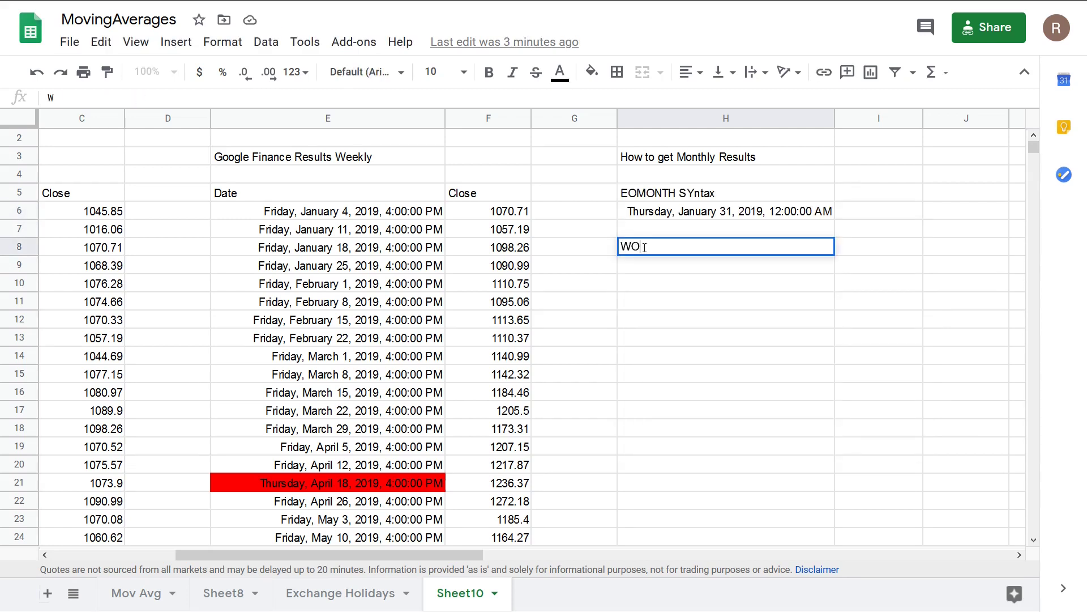
text(RKDAY Syntax)
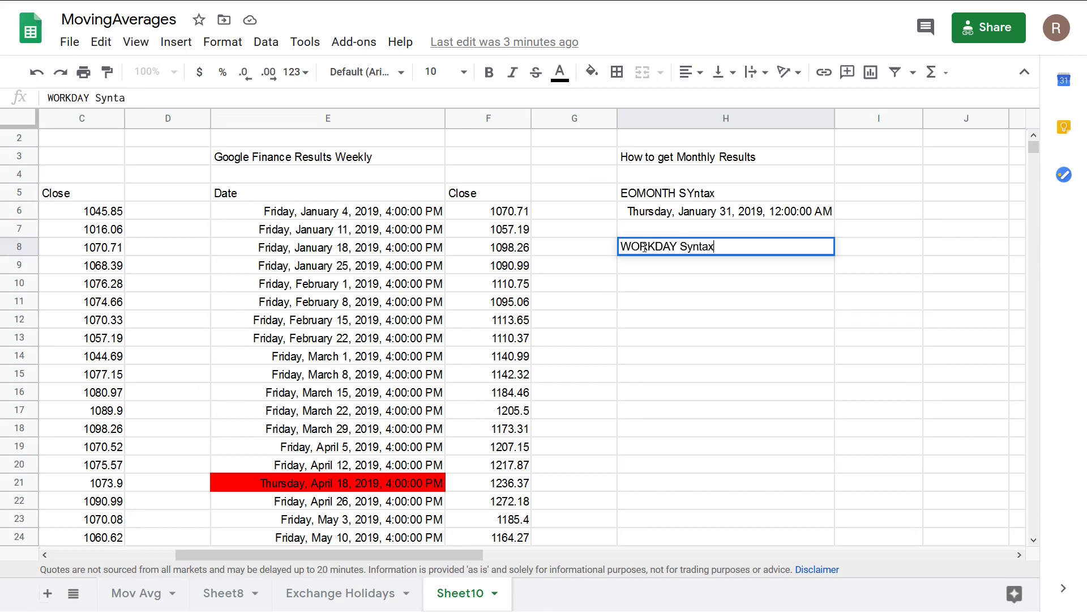
key(Return)
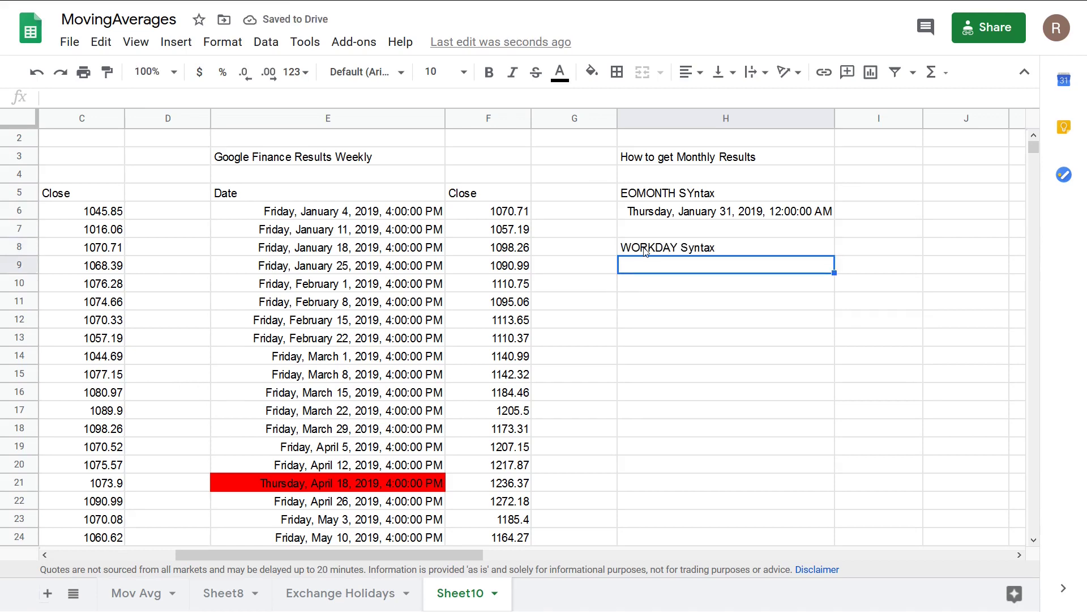
Step: Enter a WORKDAY formula in H9 that counts 1 working day from the date in H6
text(=WORKDAY()
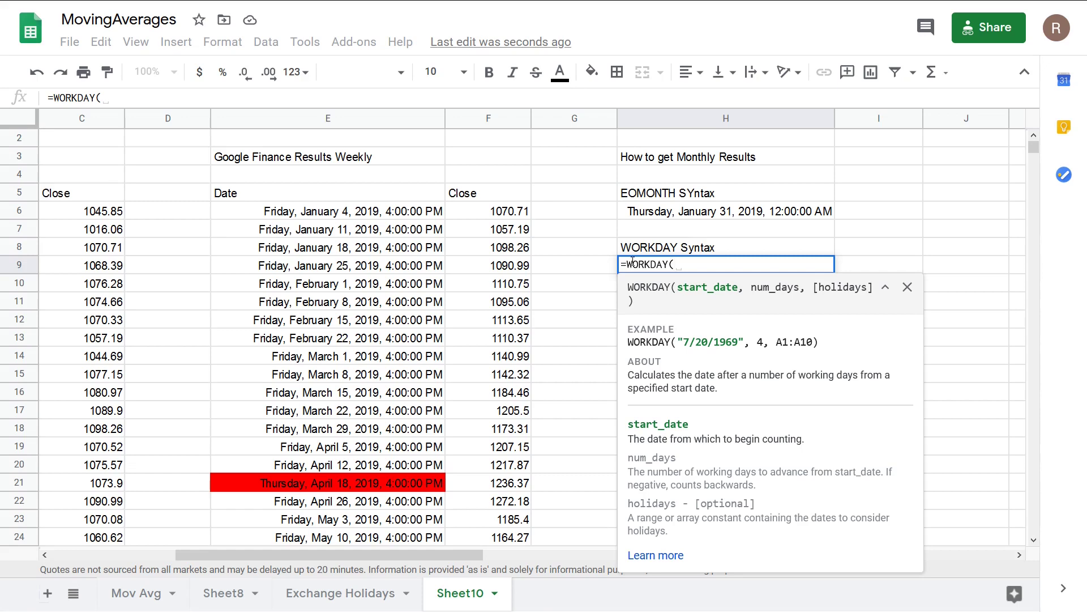
click(650, 216)
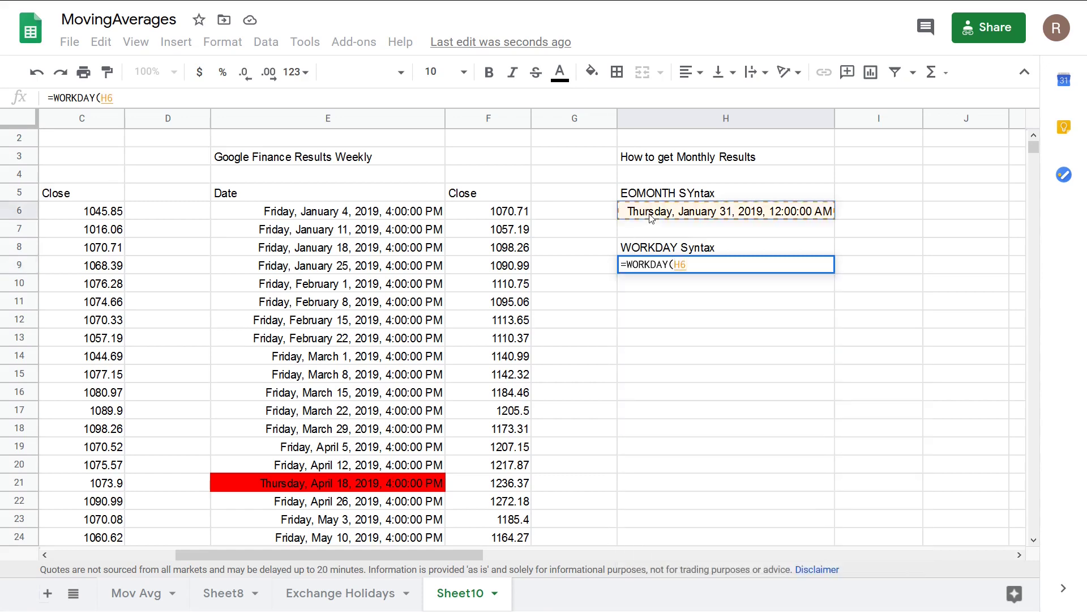
text(, )
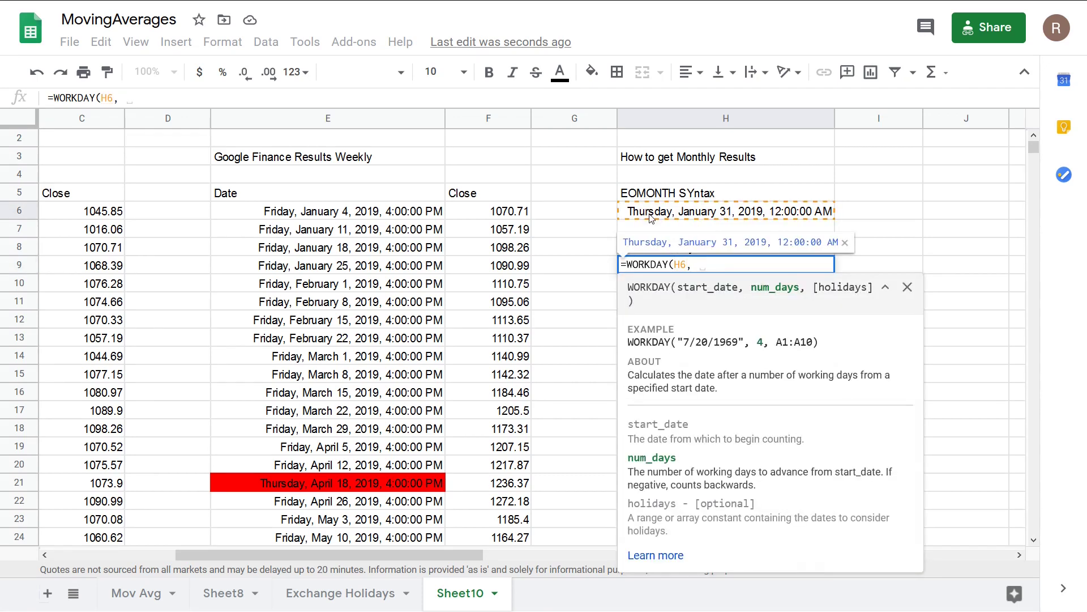
text(1))
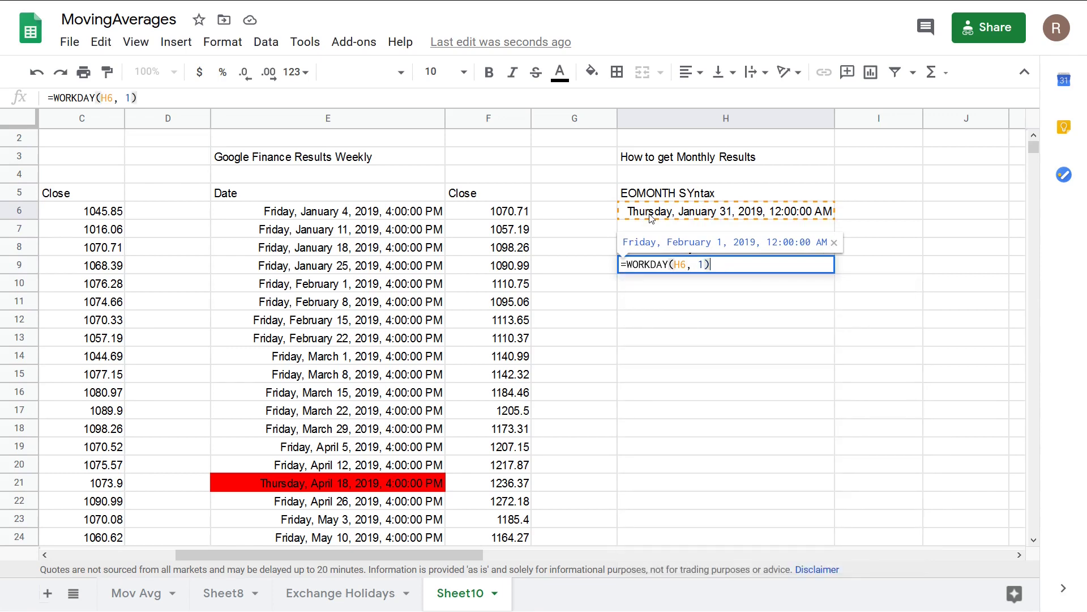
key(Return)
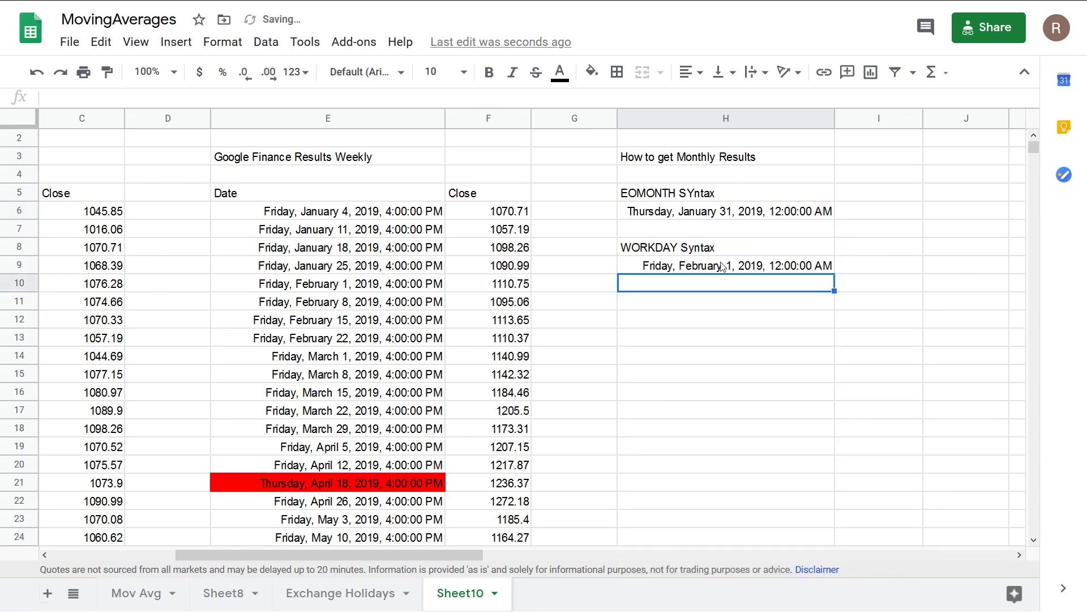
Step: Set the number of days in the WORKDAY formula in H9 to 2
double_click(717, 269)
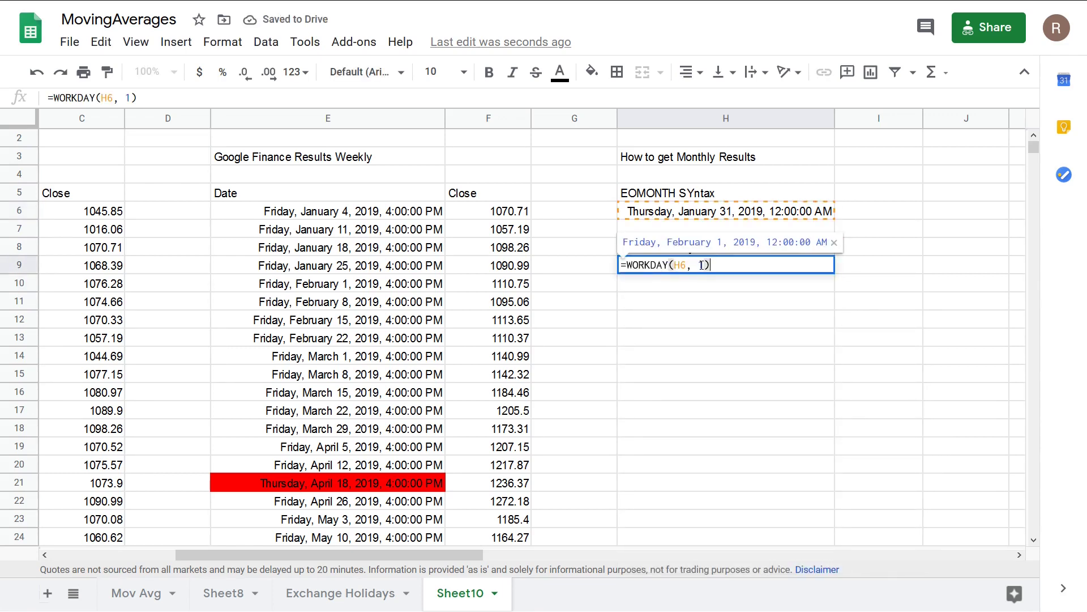
text(2)
key(Return)
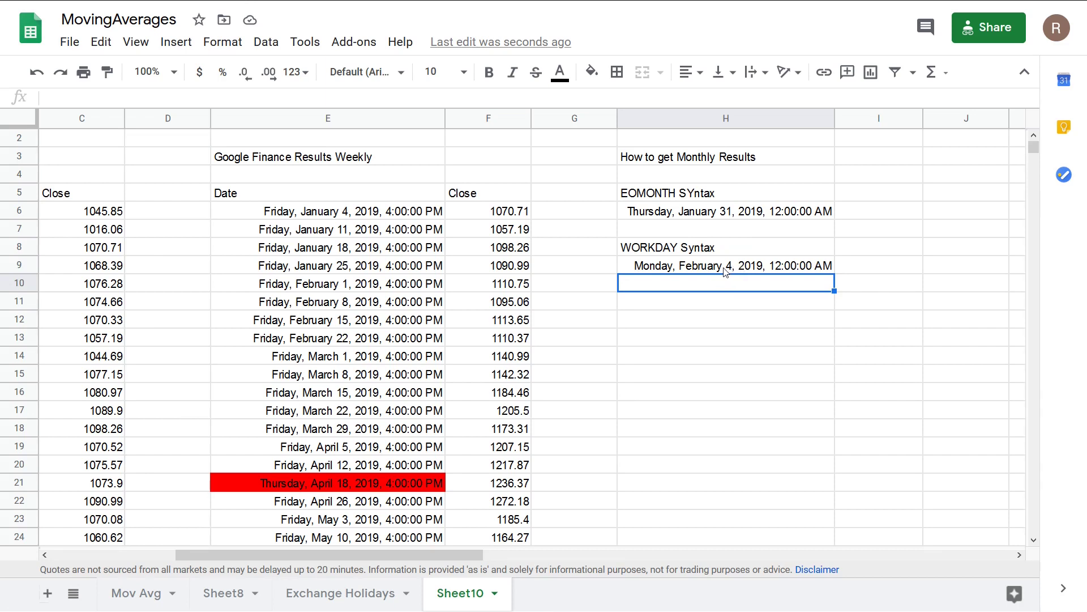
Step: Enter the label "HOliday" in J4 and the holiday date 2/4/2019 in J5
click(931, 181)
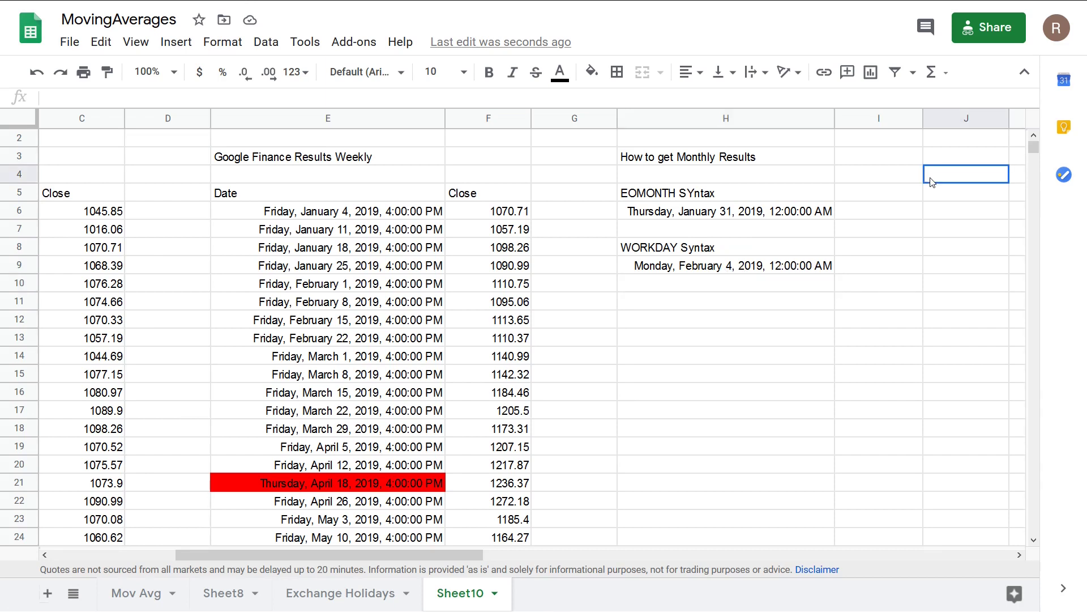
text(HOliday)
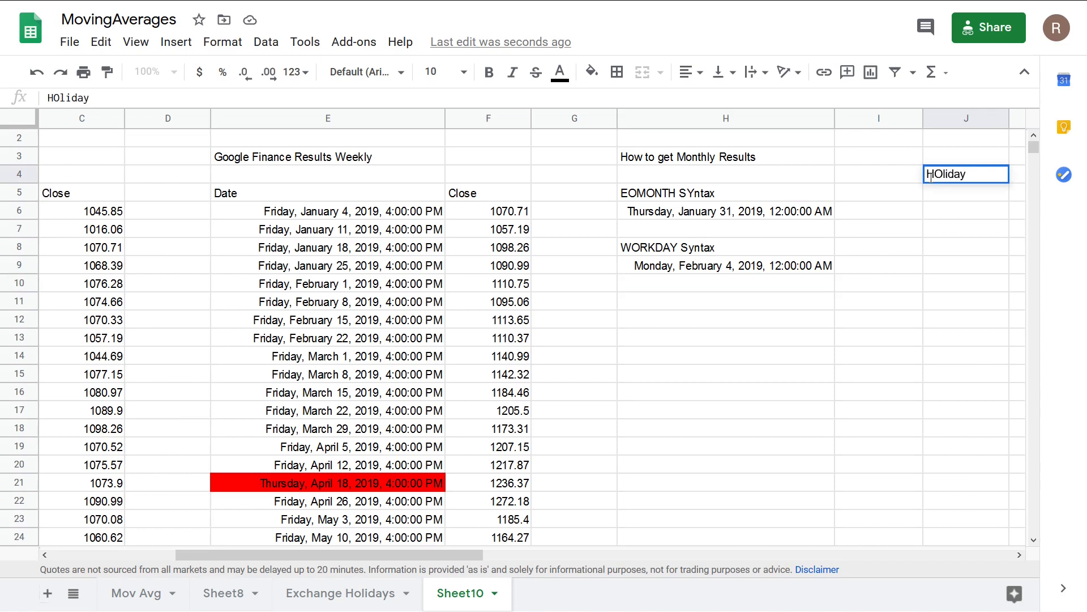
key(Return)
text(2/4/2)
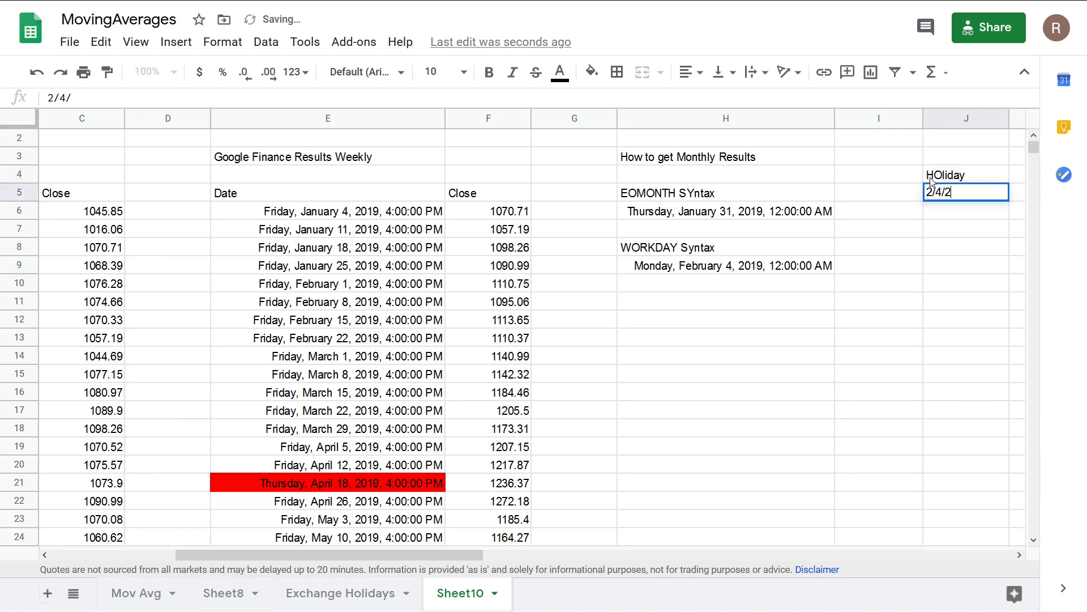
text(019)
key(Return)
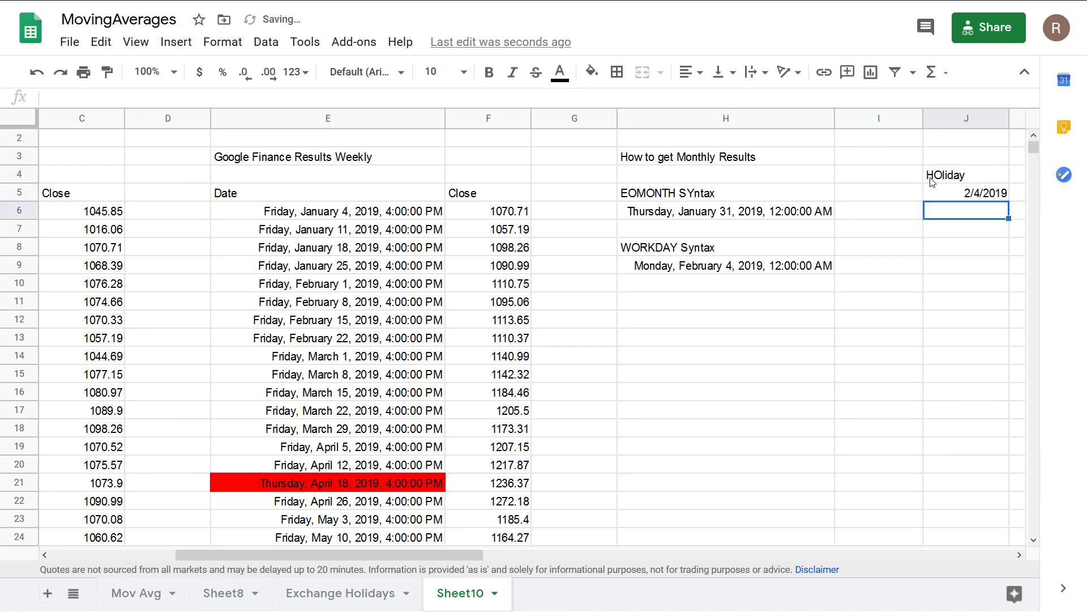
Step: Add J5 as the holidays argument of the WORKDAY formula in H9
key(Left)
key(Left)
key(Down)
key(Down)
key(Down)
key(F2)
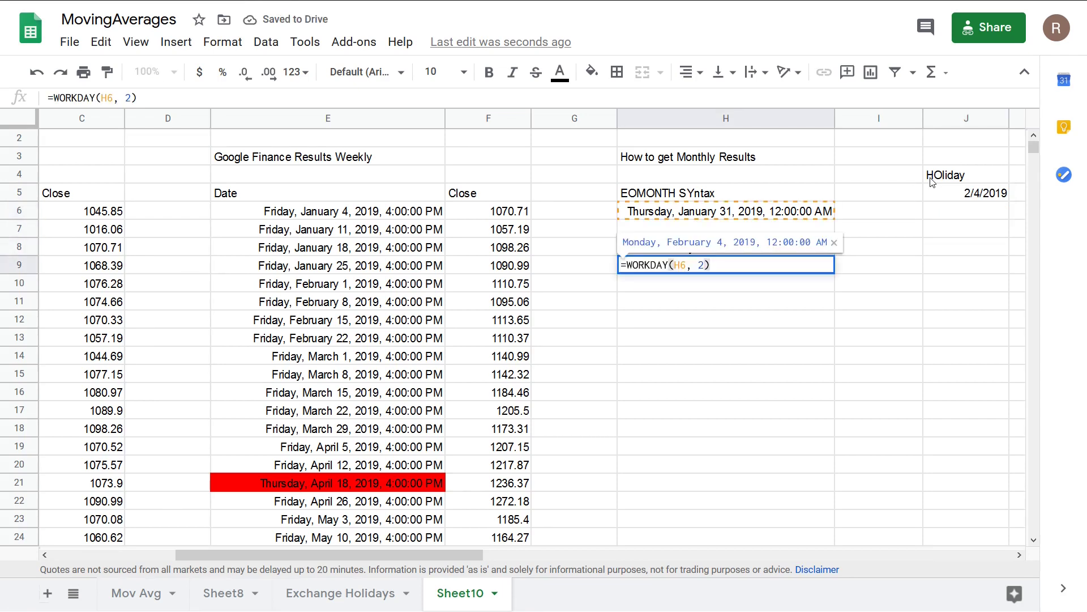
key(Left)
text(,)
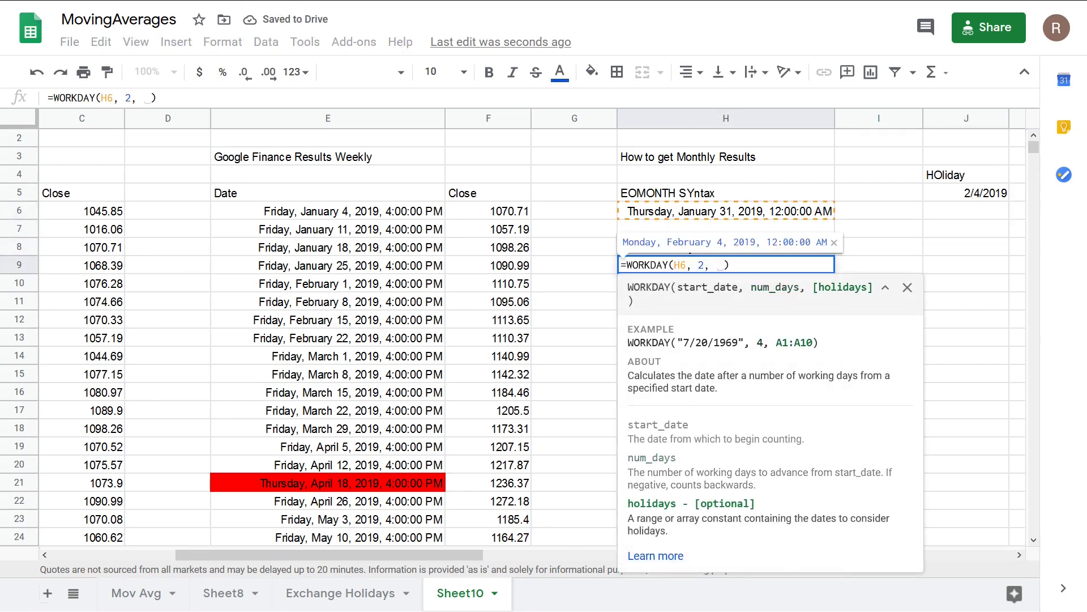
click(965, 195)
key(Return)
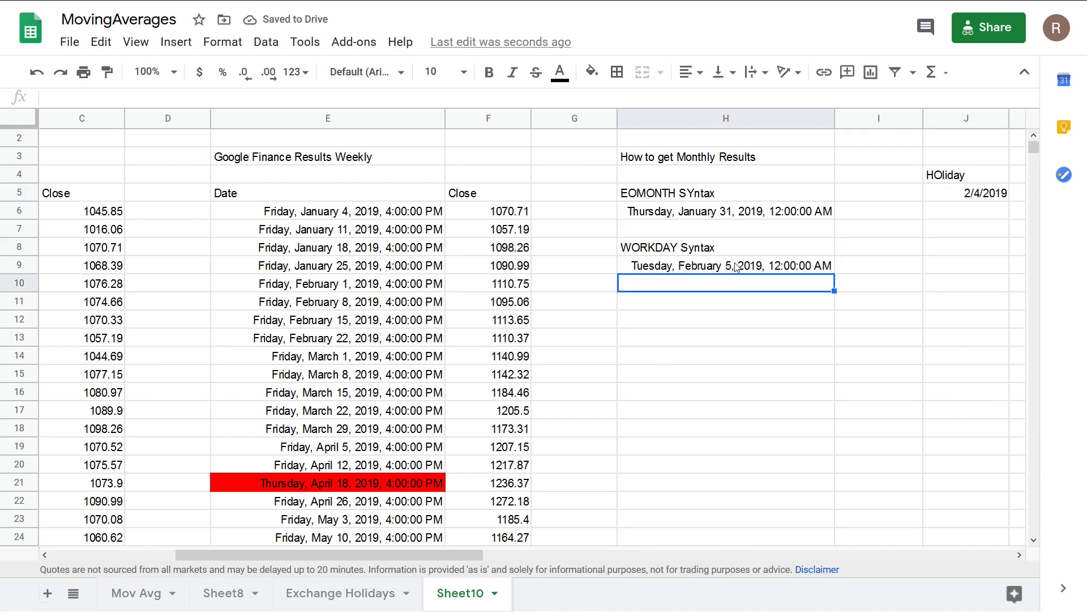
Step: Enter the date Feb 5 2019 in cell J7 as a new start date
click(945, 229)
text(fe)
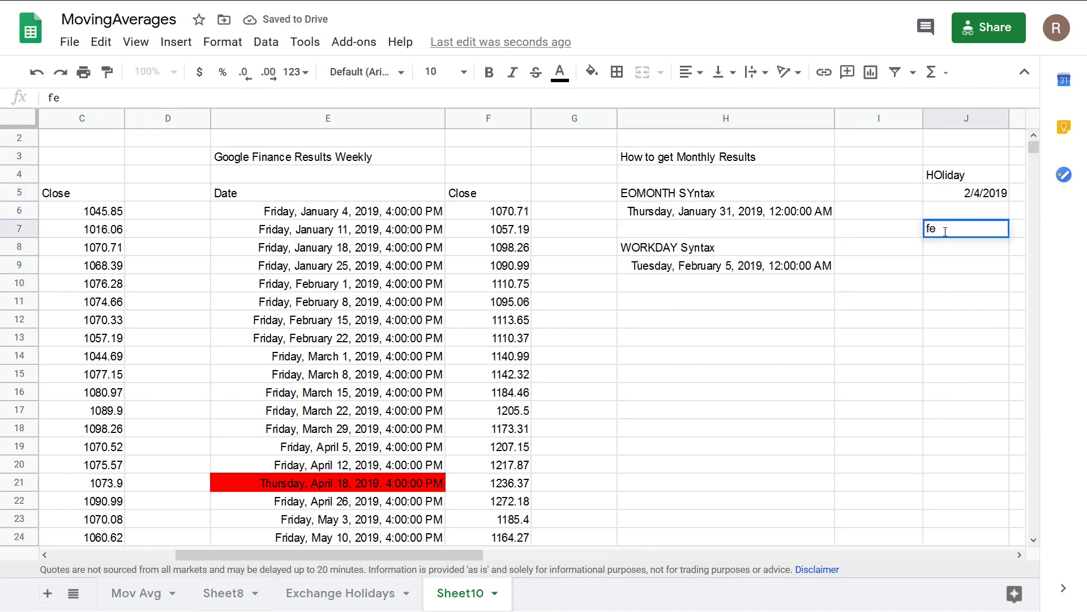
text(b 5 2019)
key(Return)
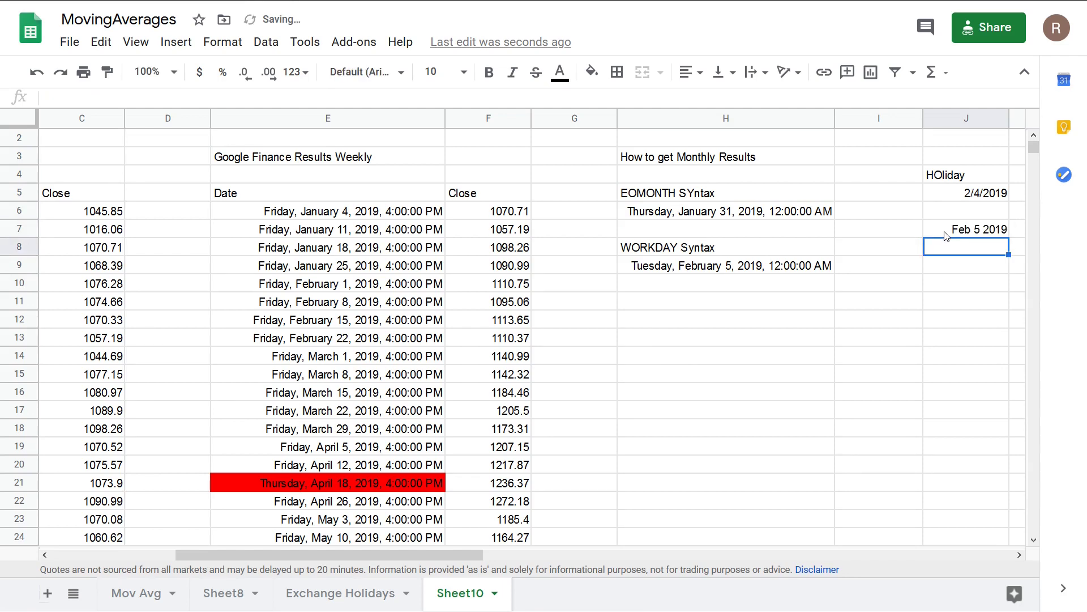
Step: Replace the formula in H9 with =WORKDAY(J7, -2) to count two working days backwards
click(790, 266)
key(Delete)
text(=WORKDAY()
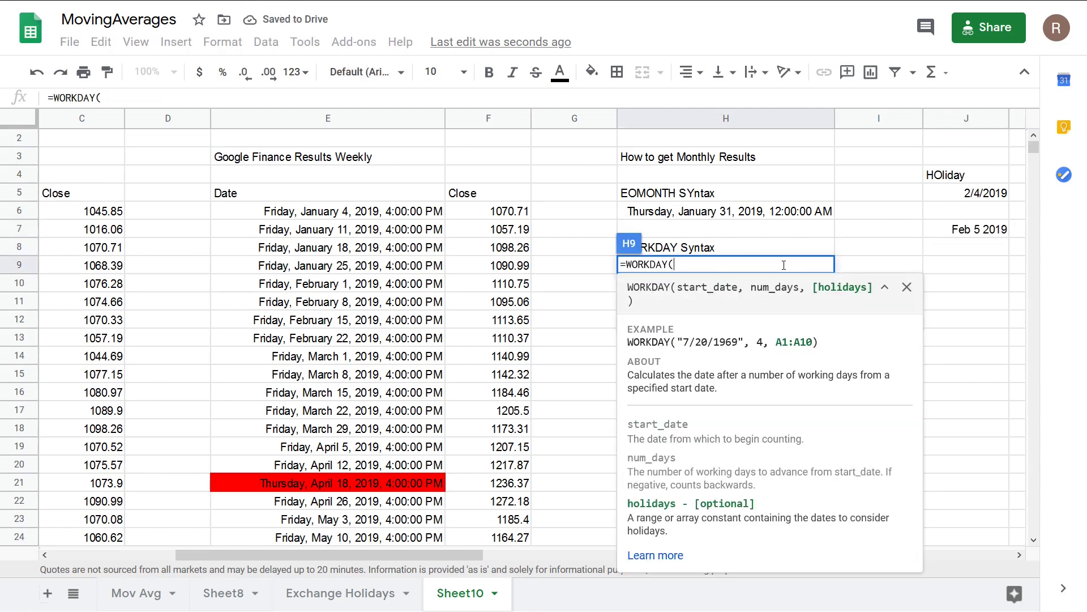
click(973, 230)
text(, )
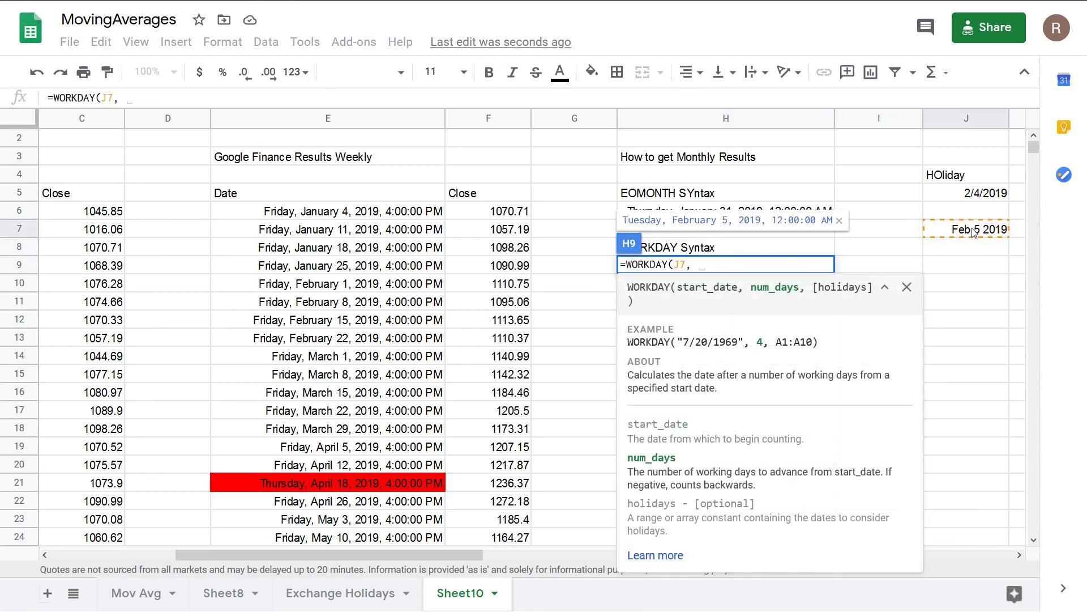
text(-2))
key(Return)
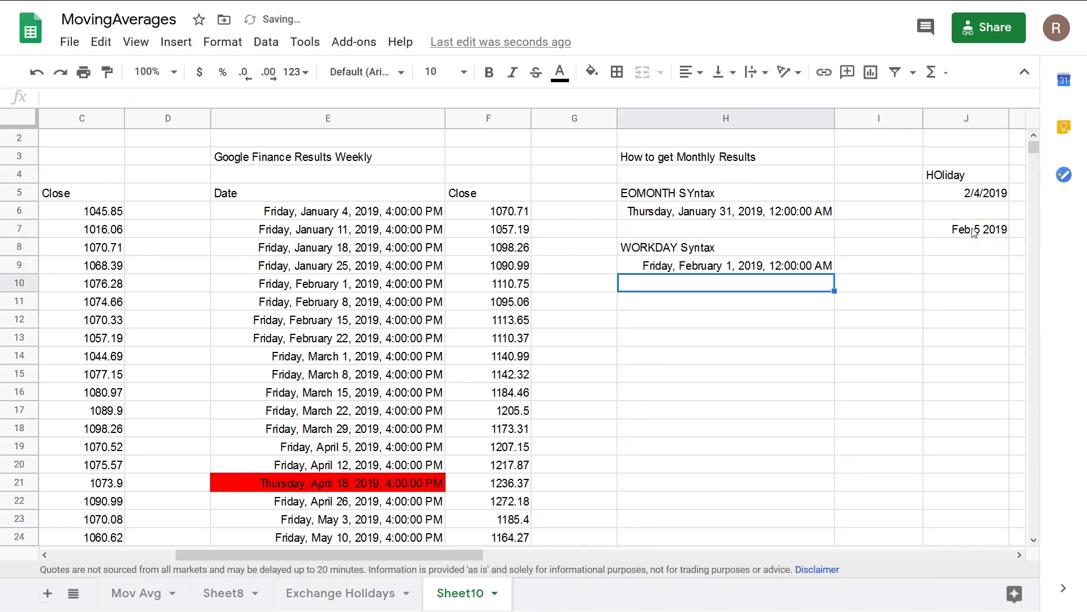
Step: Clear H9 and examine the WORKDAY.INTL syntax there, especially its optional weekend argument
click(728, 268)
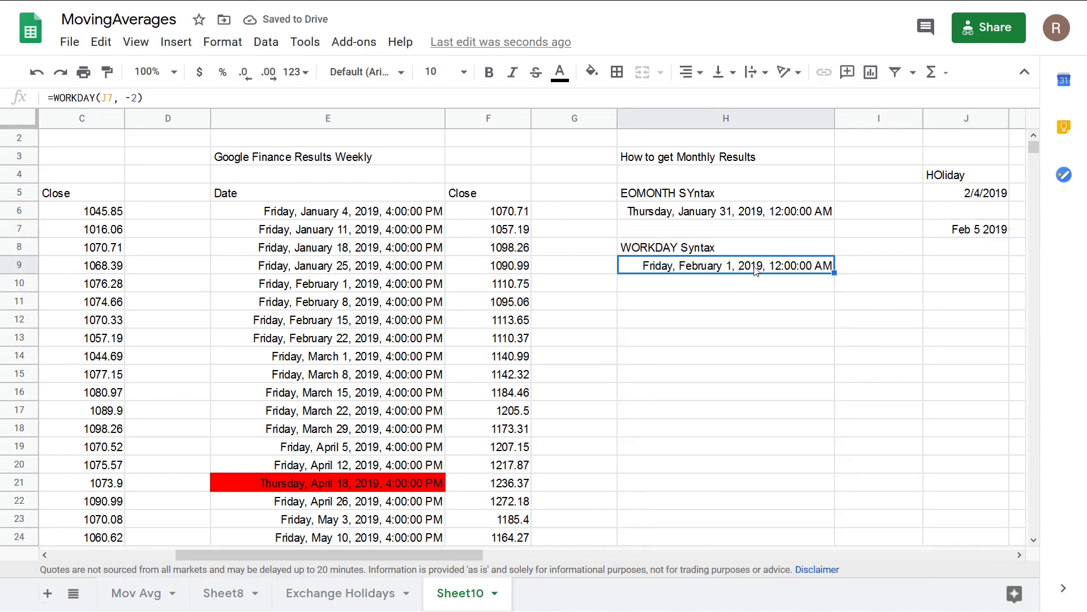
key(Delete)
text(=work)
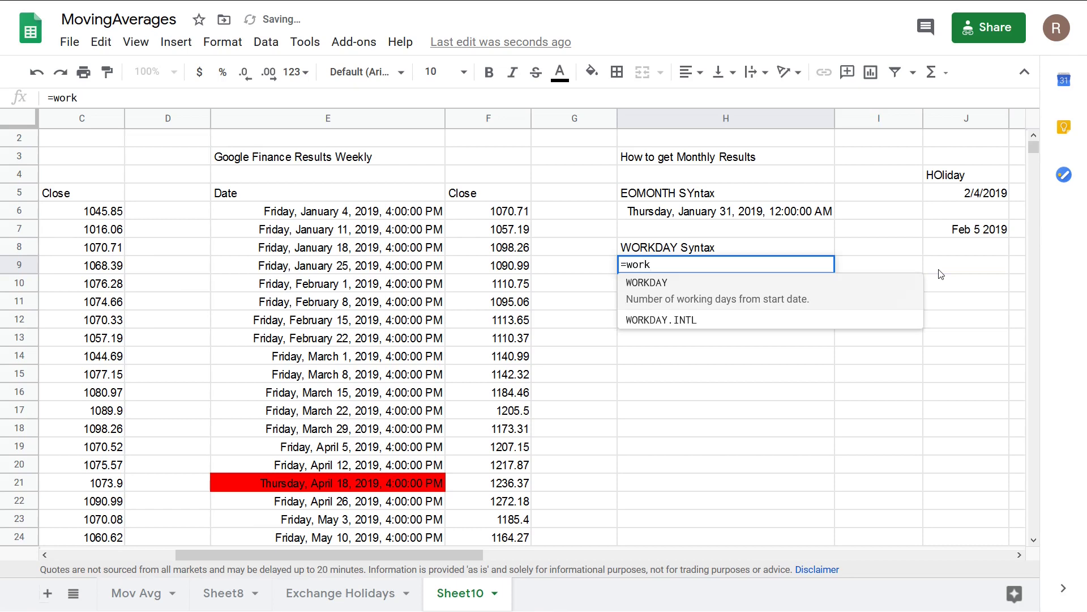
click(657, 319)
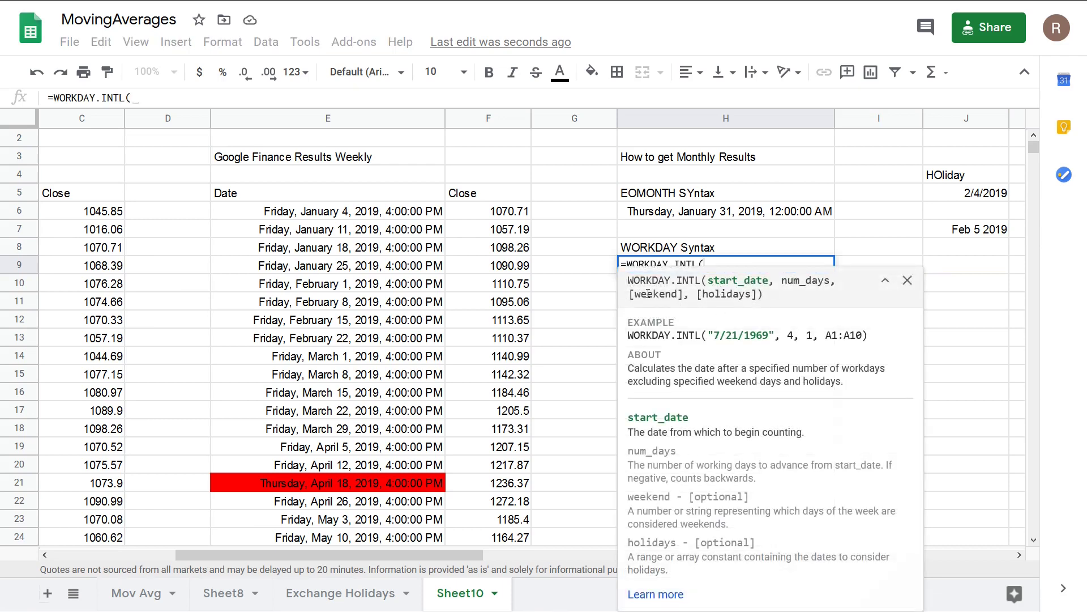
drag(633, 294, 679, 296)
key(Escape)
Step: Enter the label "Get End of Month Trading Day" in cell H11
click(635, 309)
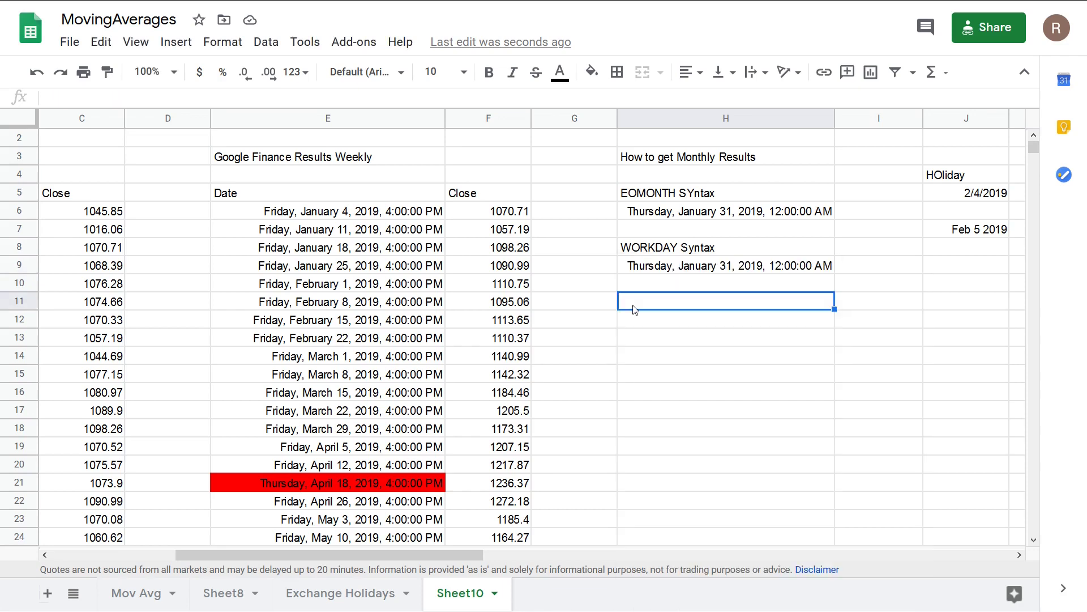
text(Get )
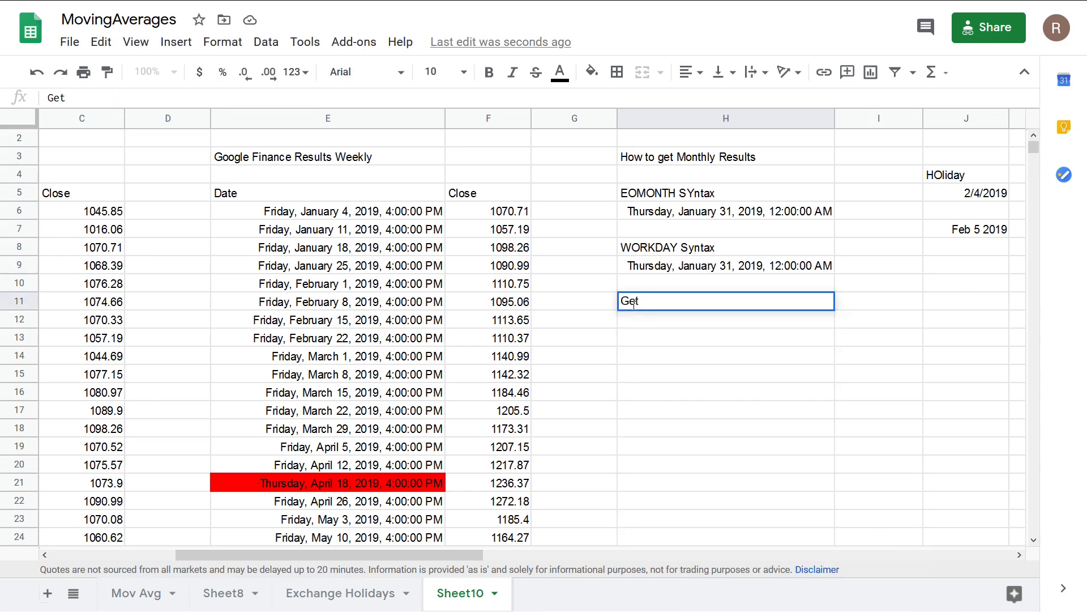
text(End of Month)
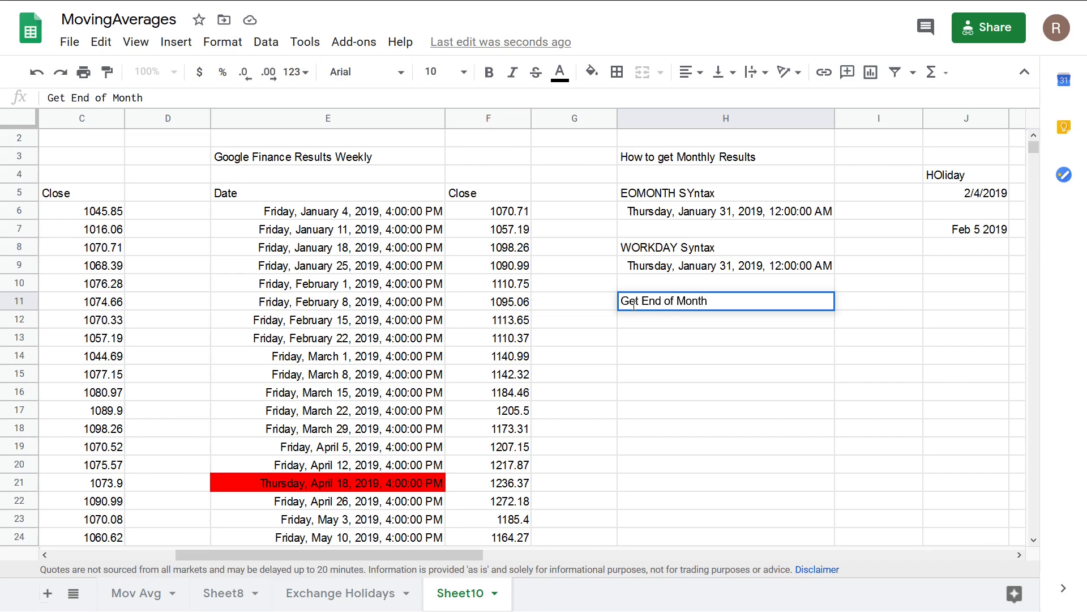
text( Trading Day)
key(Return)
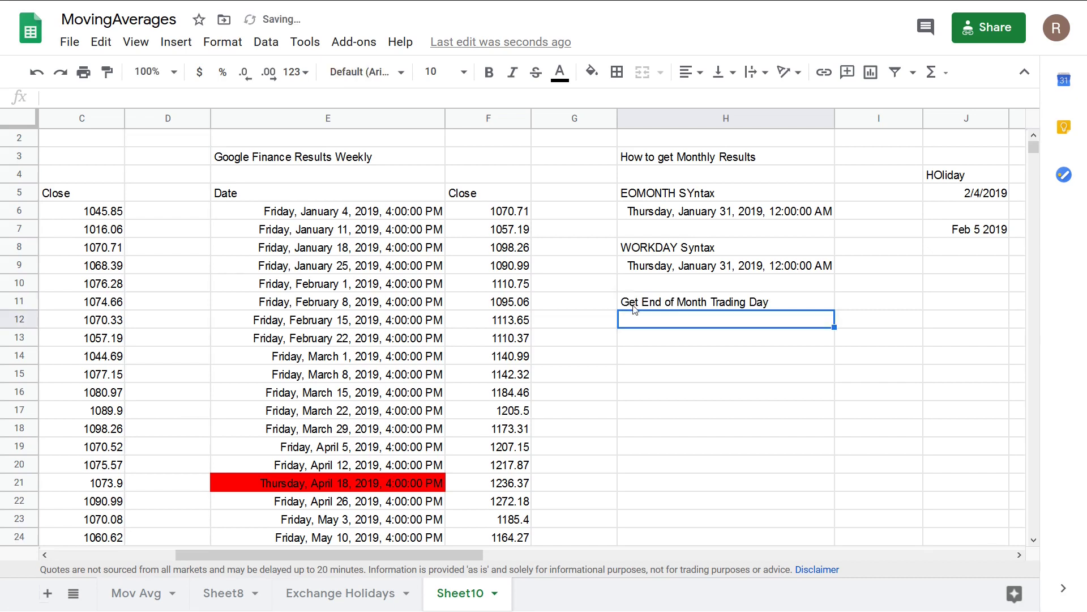
Step: Enter the formula =EOMONTH(H6, 0)+1 in H12 to get the first day of the following month
text(=eo)
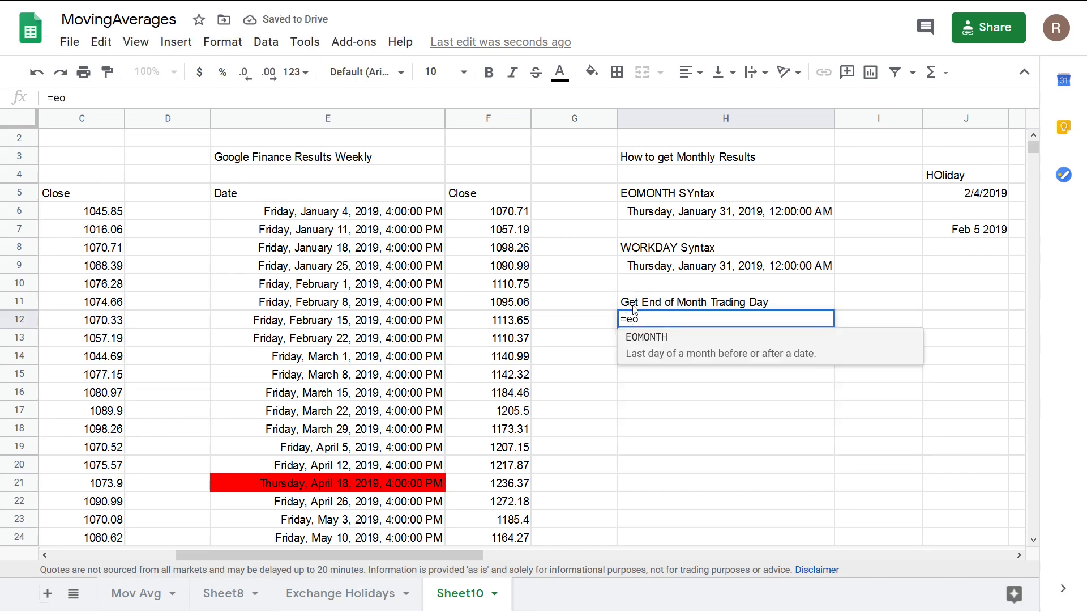
key(Tab)
key(Up)
key(Up)
key(Up)
key(Up)
key(Up)
key(Up)
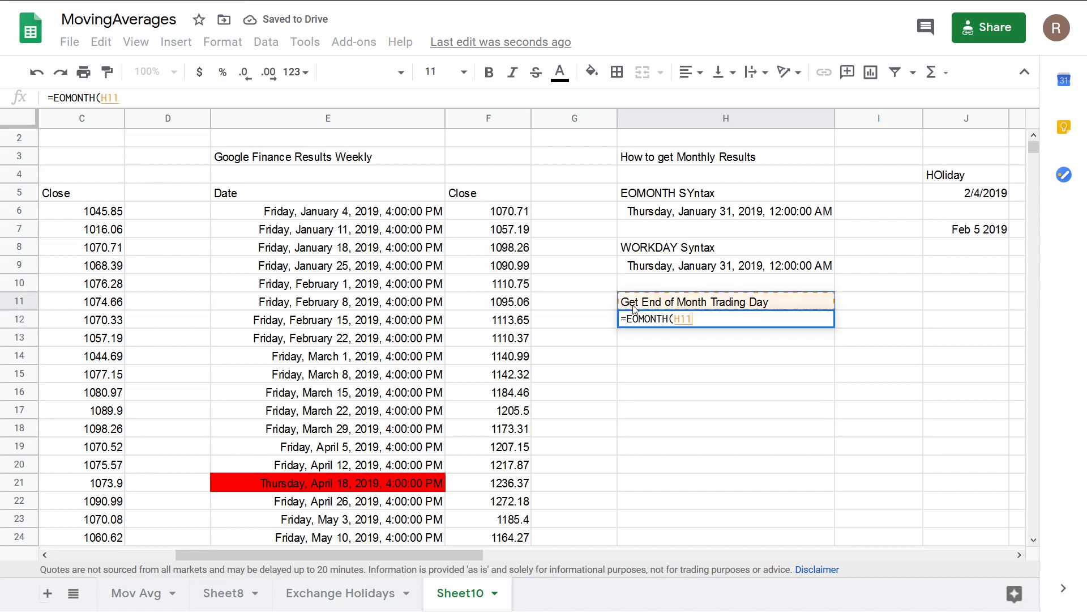
text(,)
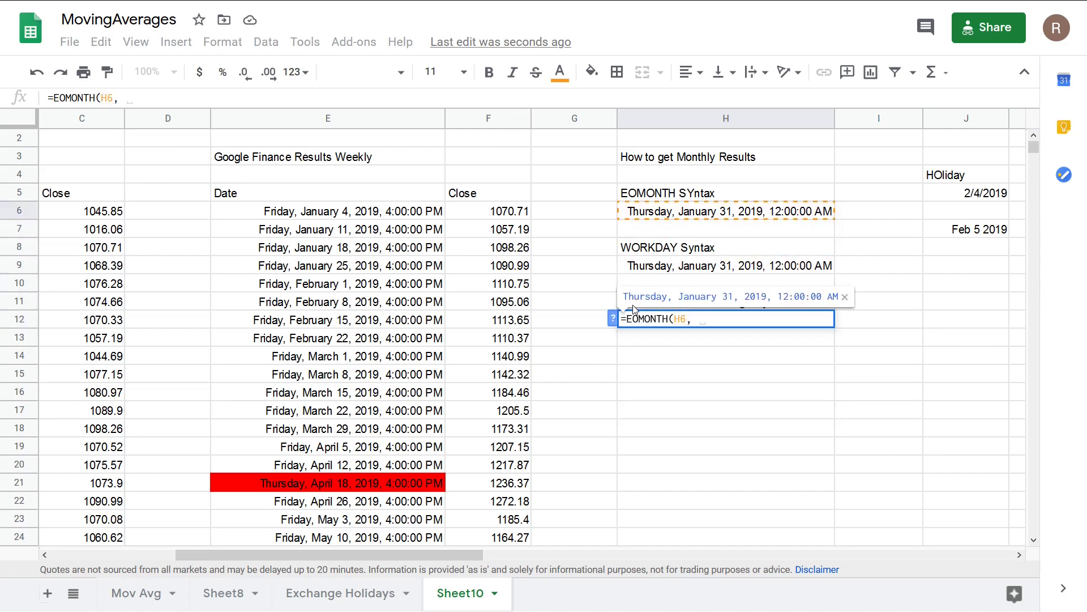
text( 0)
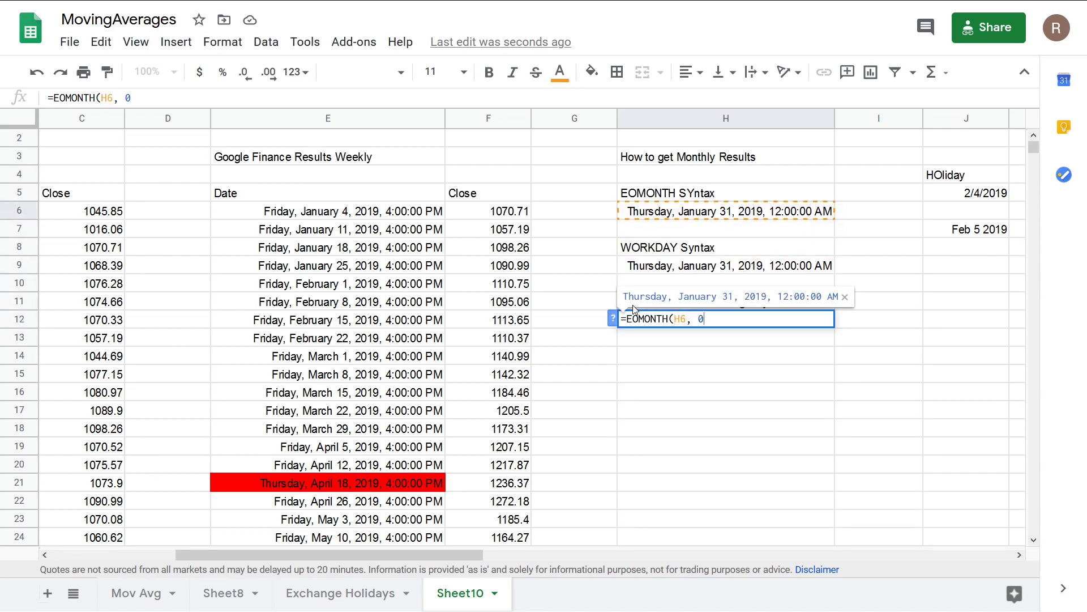
text()+1)
key(Return)
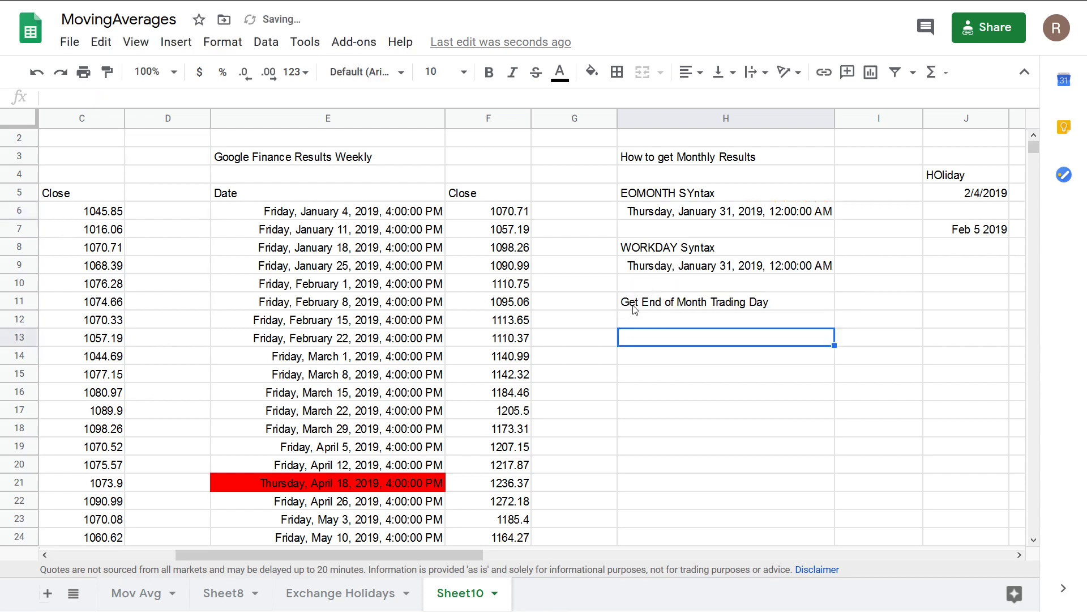
Step: Wrap the EOMONTH formula in H12 in WORKDAY with -1 day, giving =workday(EOMONTH(H6, 0)+1, -1)
key(Up)
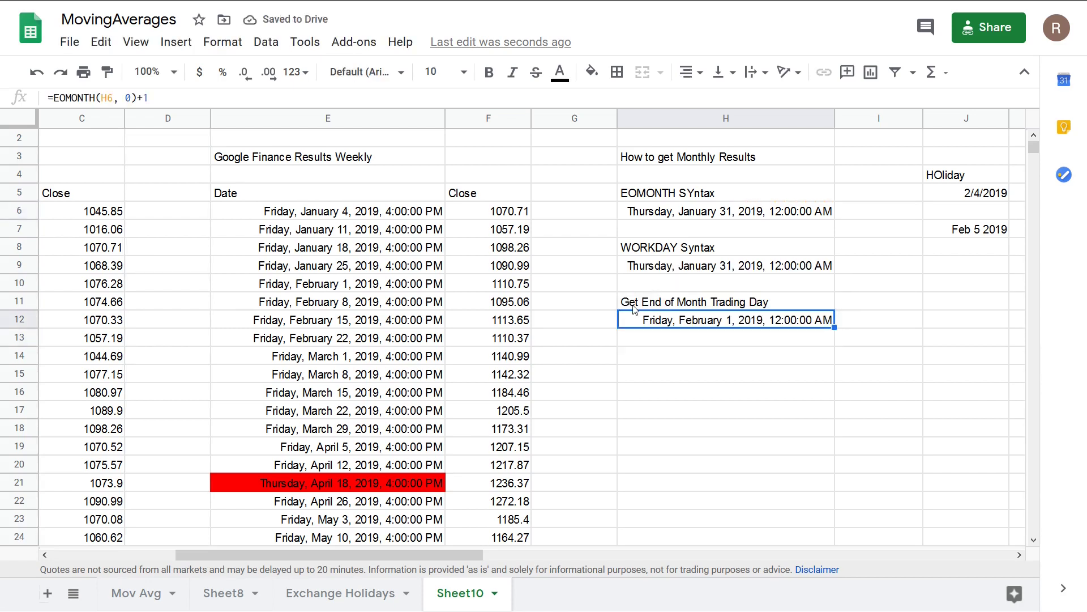
key(F2)
key(Left)
key(Left)
key(Left)
key(Left)
key(Left)
key(Left)
key(Left)
key(Left)
key(Left)
key(Left)
key(Left)
key(Left)
key(Left)
key(Left)
key(Left)
key(Left)
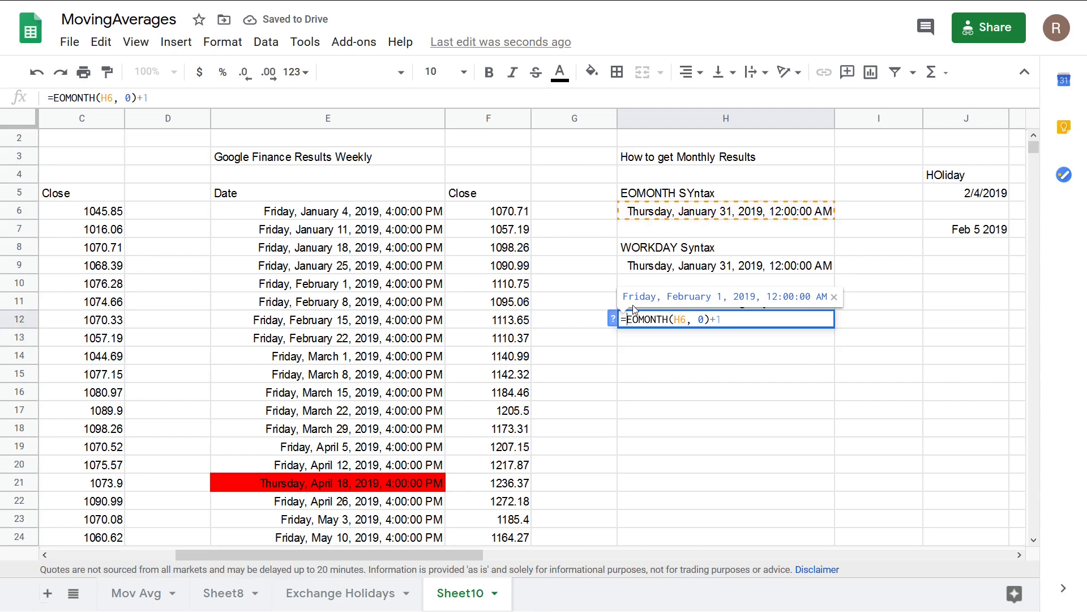
text(workday)
text(()
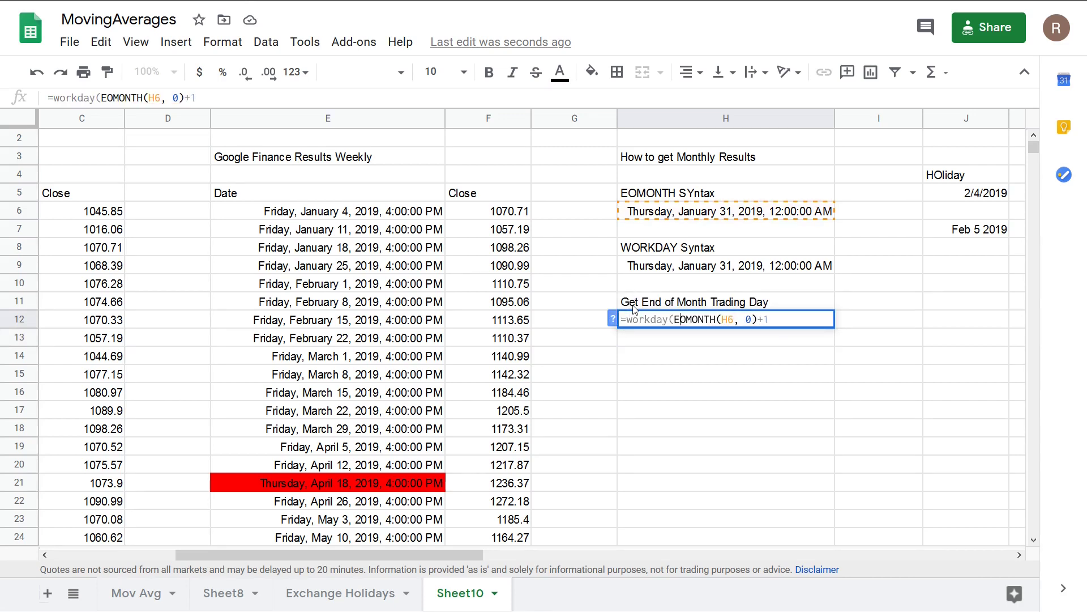
text(, -1))
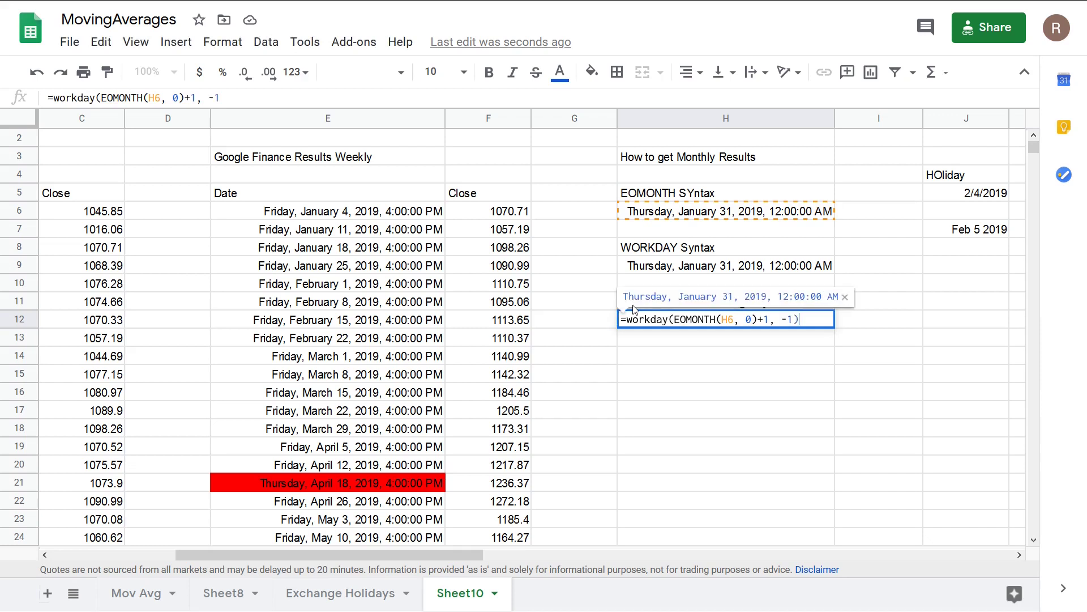
key(Return)
key(Up)
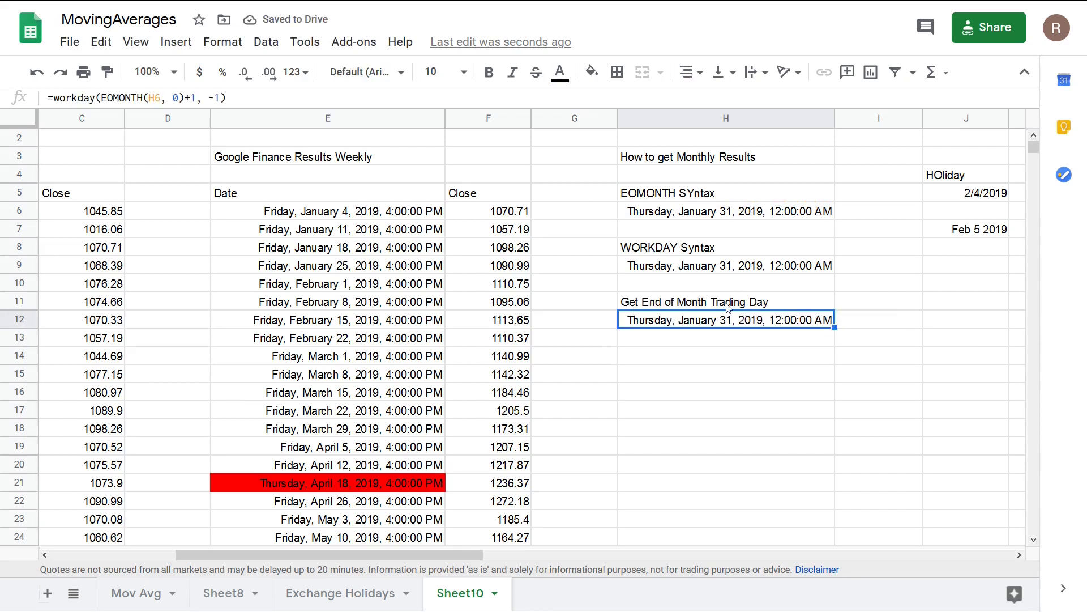
Step: Add the dates in 'Exchange Holidays'!J4:J21 as the holidays argument of the WORKDAY formula in H12
double_click(687, 320)
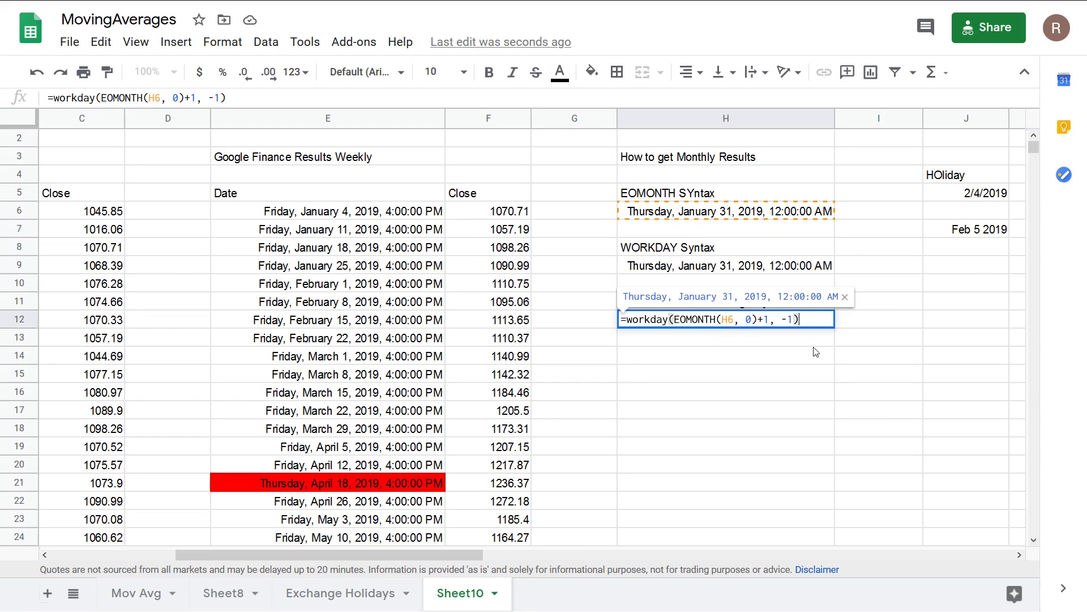
key(Left)
text(,)
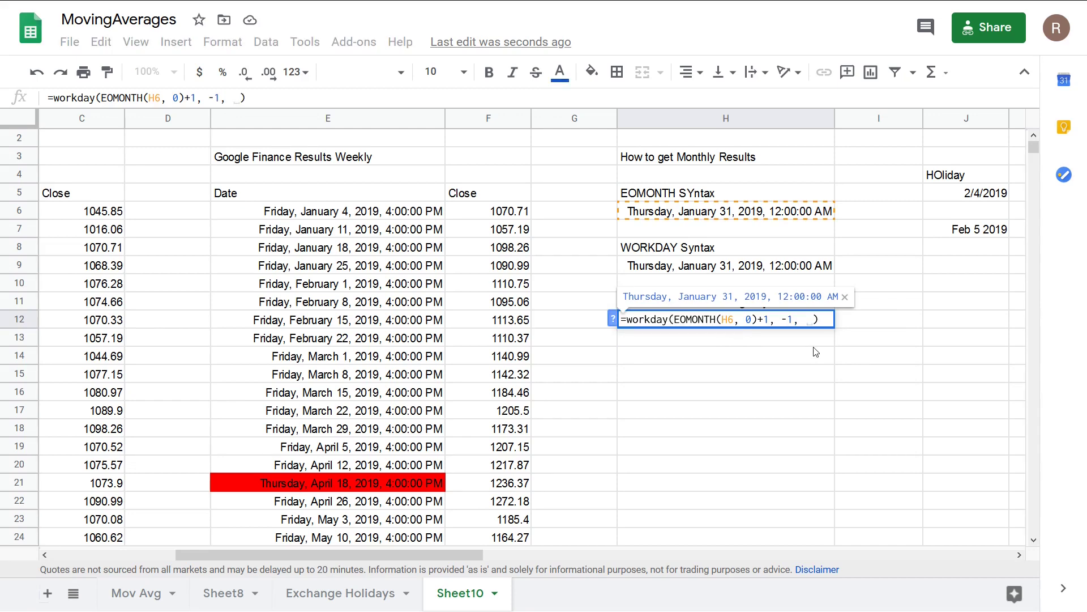
click(359, 591)
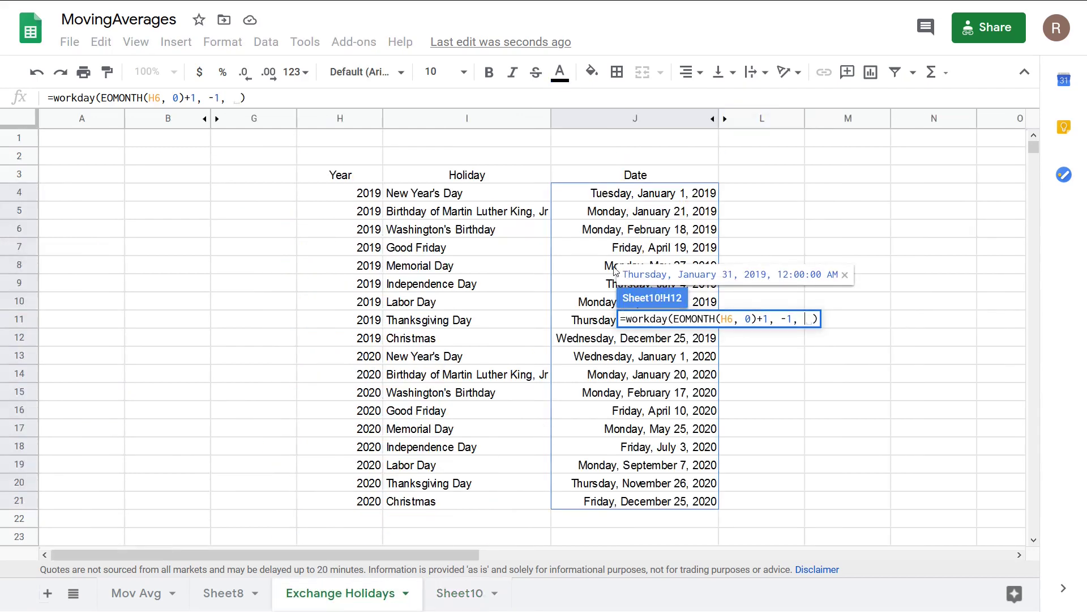
drag(591, 196, 627, 498)
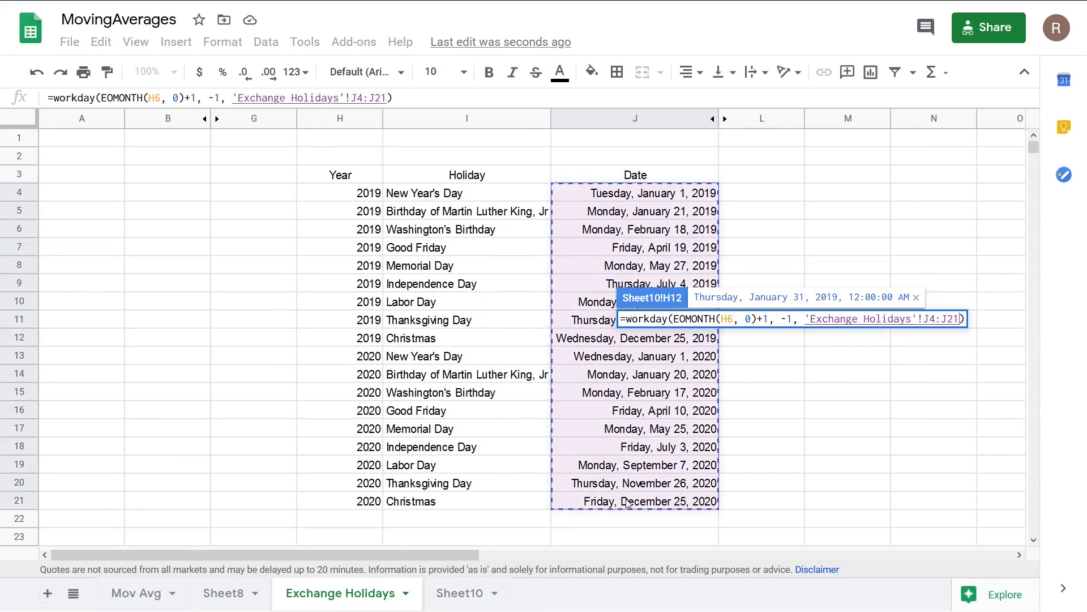
key(Return)
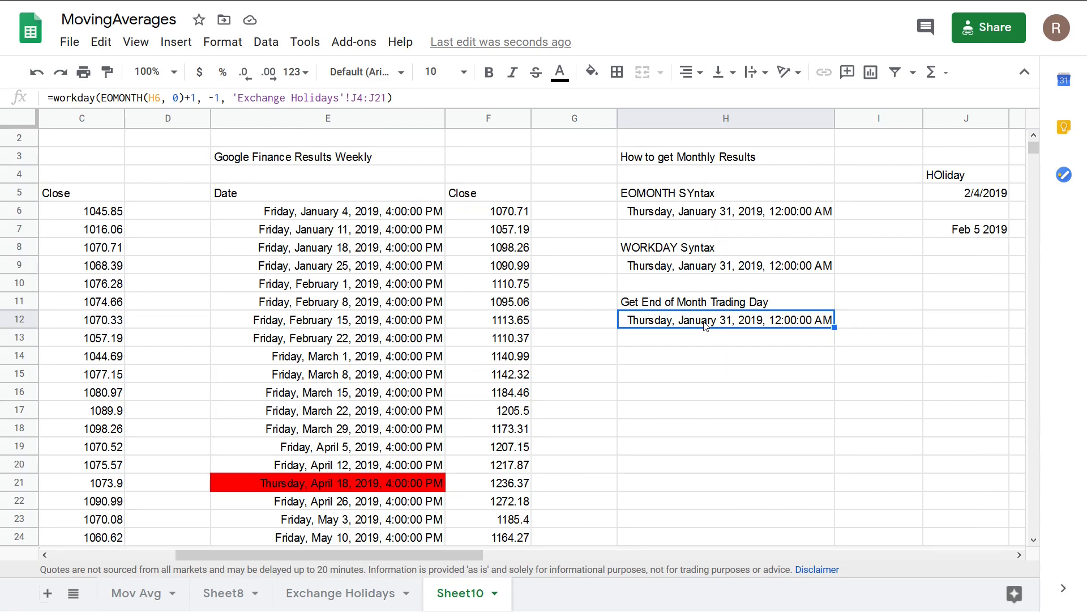
Step: Enter the label "Get Beginning of Month Trading Day" in cell H14
click(689, 359)
text(Get Beginning of Month Trading Day)
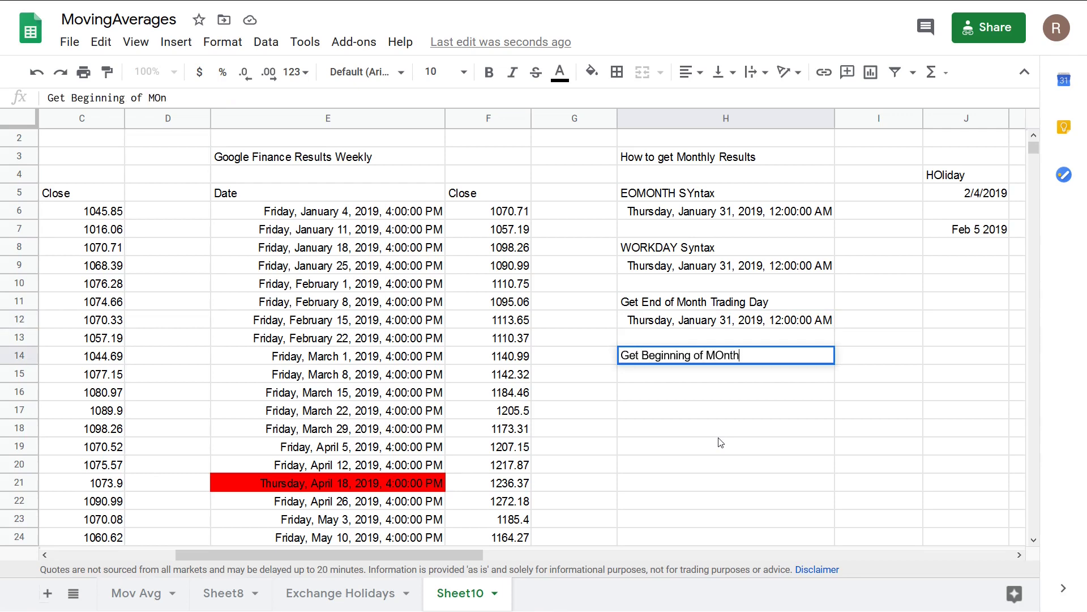
key(Return)
Step: Enter =WORKDAY(EOMONTH(H6, -1), 1, 'Exchange Holidays'!J4:J21) in H15 to get the month's first trading day
text(=work)
key(Tab)
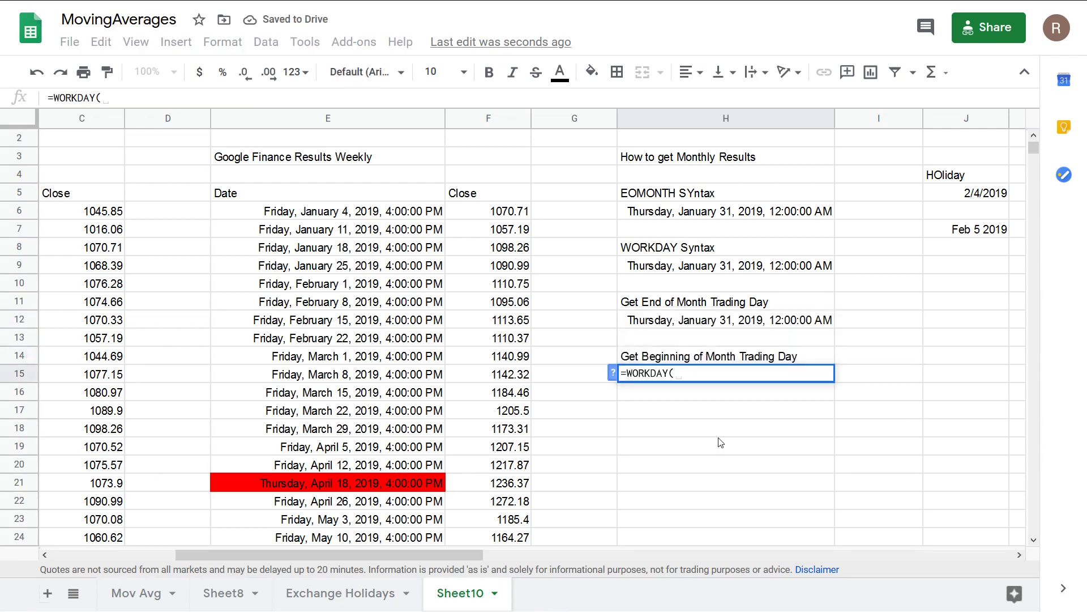
text(eo)
key(Tab)
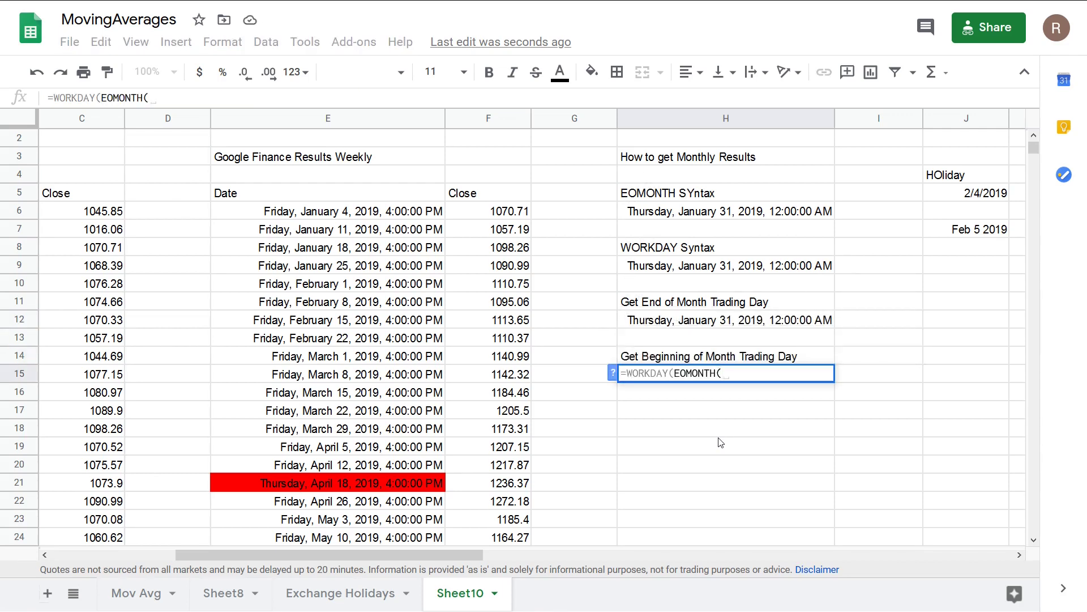
key(Up)
key(Up)
key(Up)
key(Up)
key(Up)
key(Up)
key(Up)
key(Up)
key(Up)
text(, )
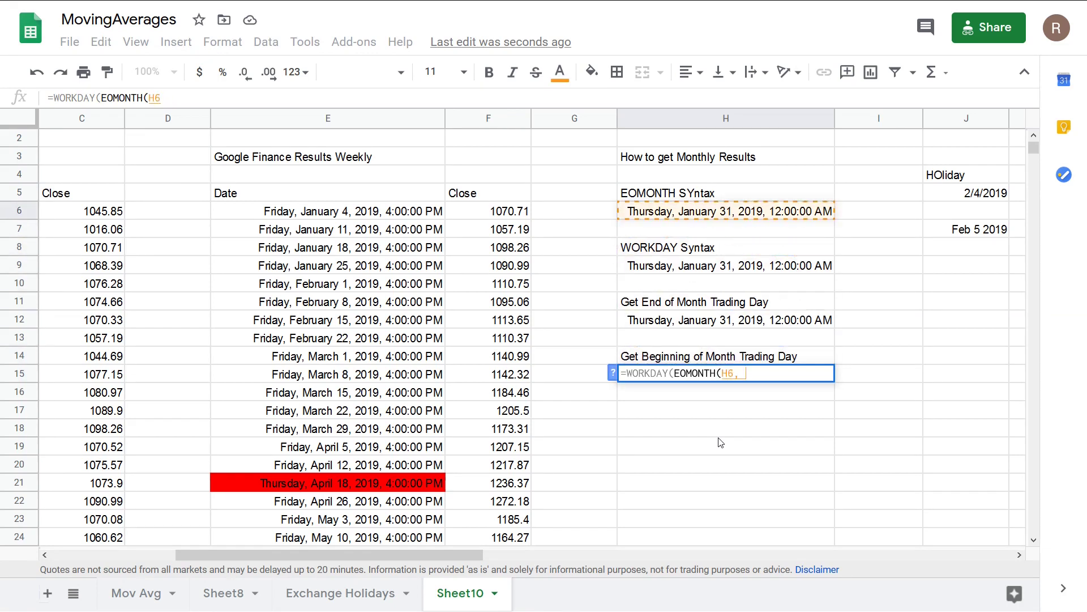
text(-1), )
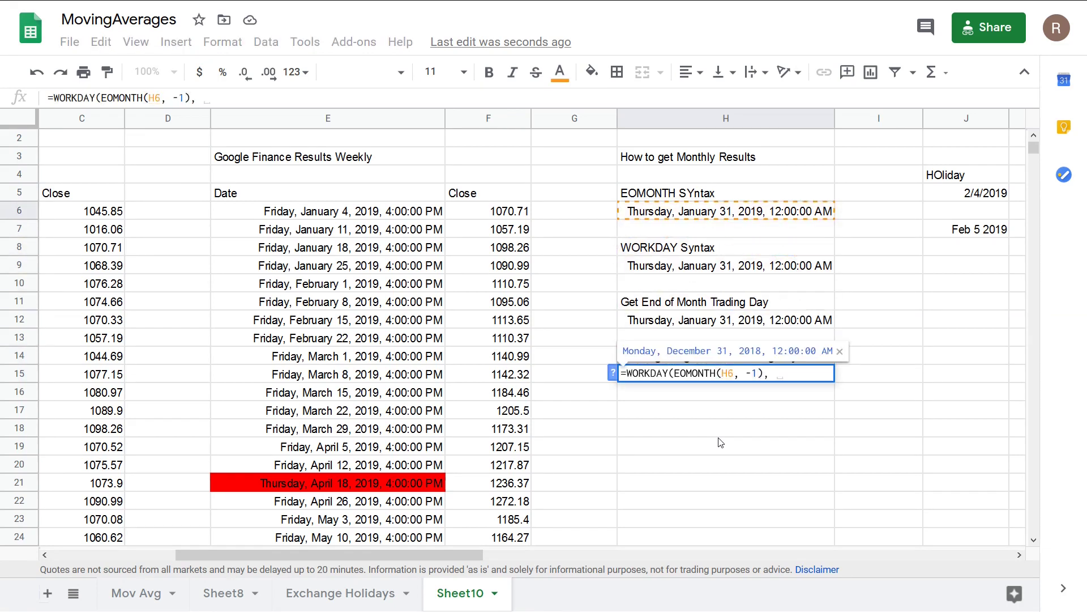
text(1,)
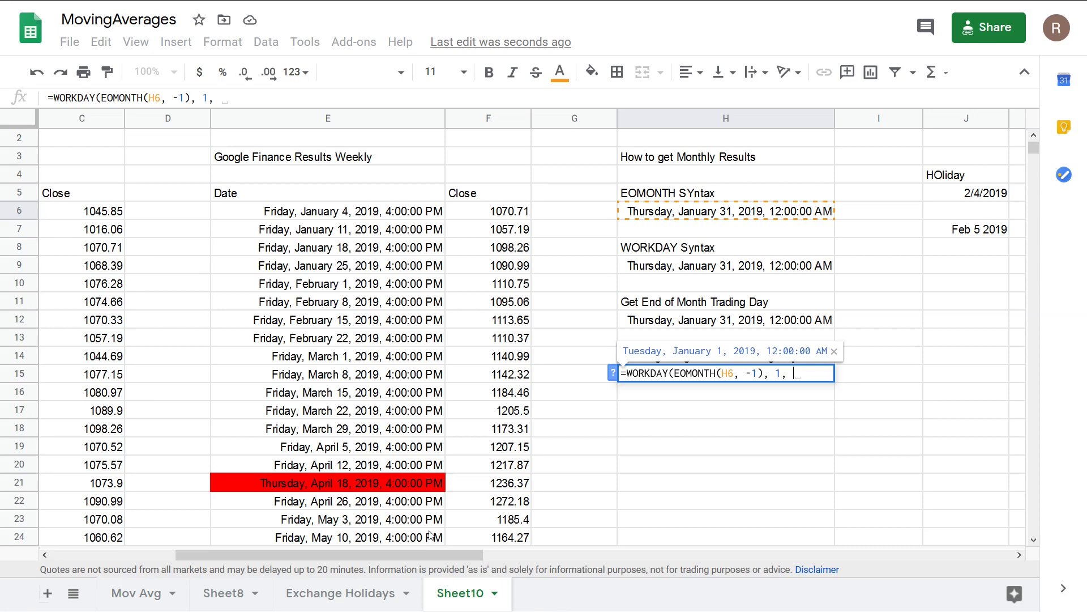
click(329, 596)
drag(577, 196, 617, 501)
key(Return)
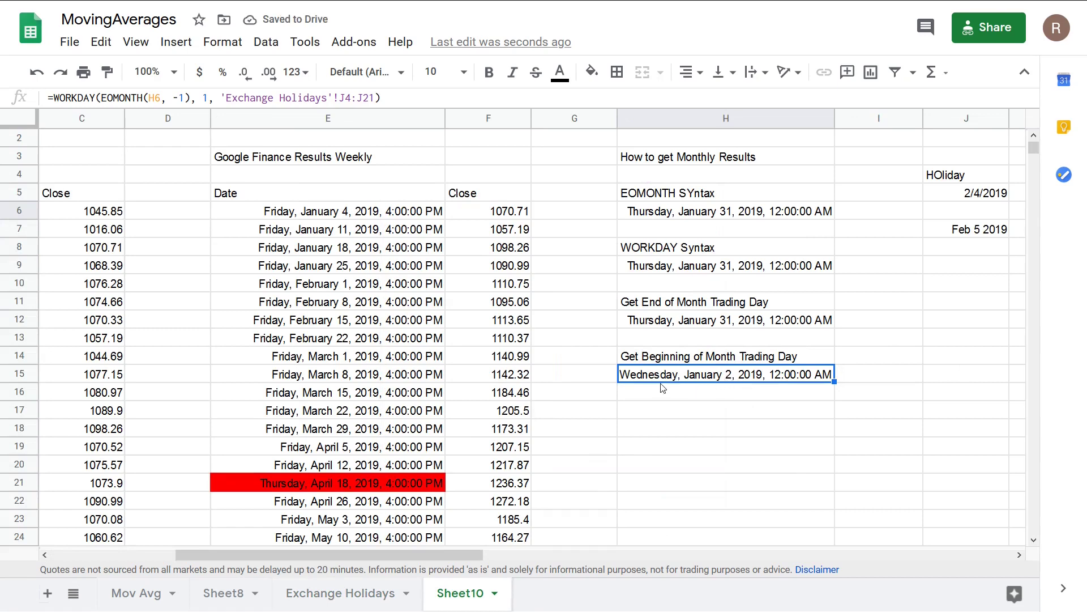
Step: Enter the label "INT Formula" in cell H17 and examine the INT function's syntax in H18 without keeping a formula
scroll(661, 388, down, 1)
scroll(622, 383, right, 1)
click(561, 377)
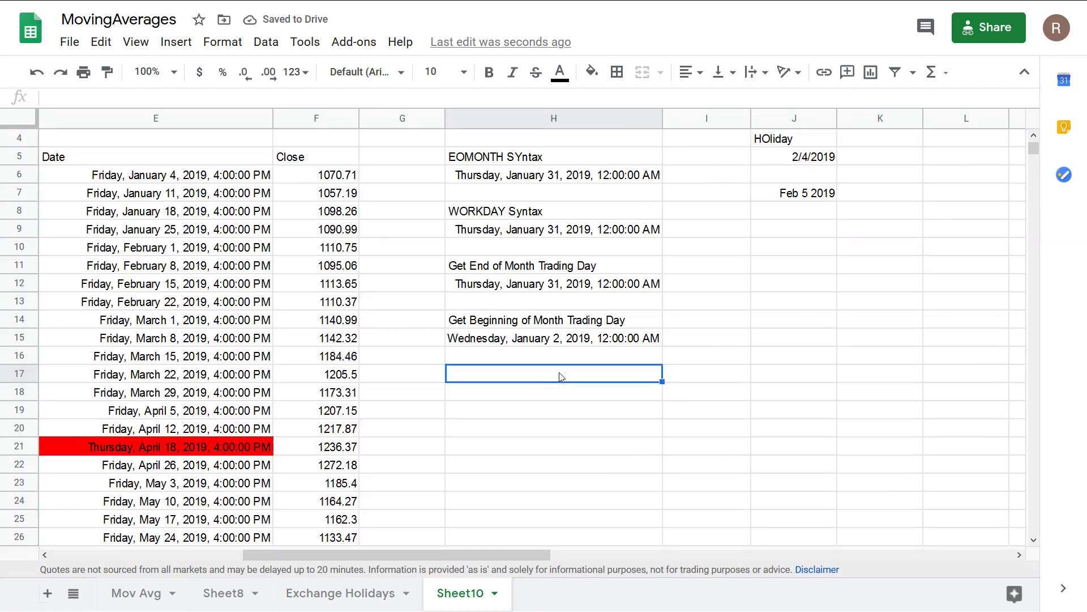
double_click(560, 374)
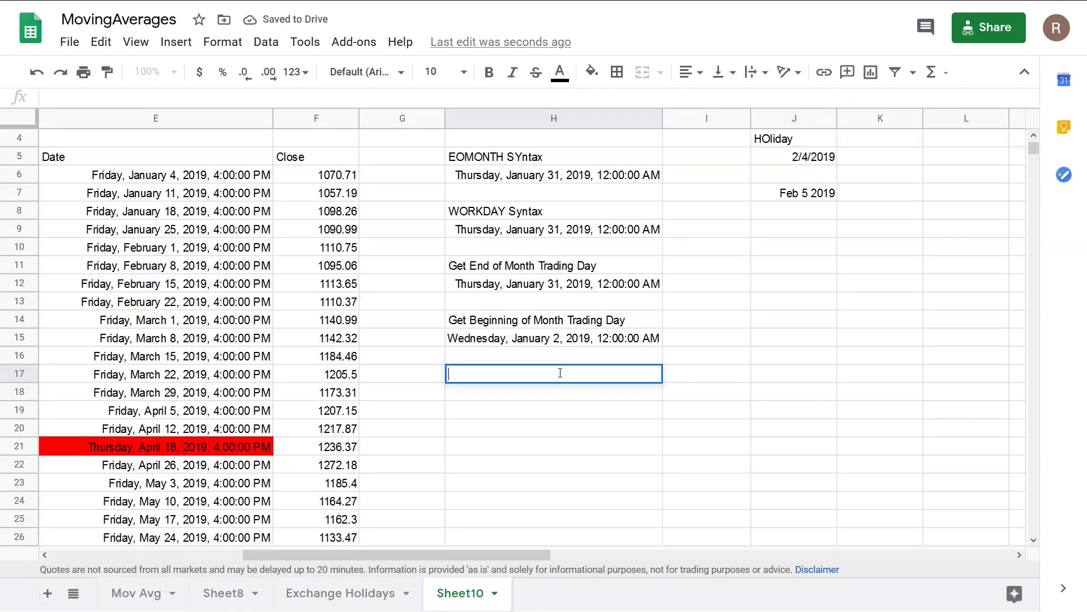
text(INT Formula)
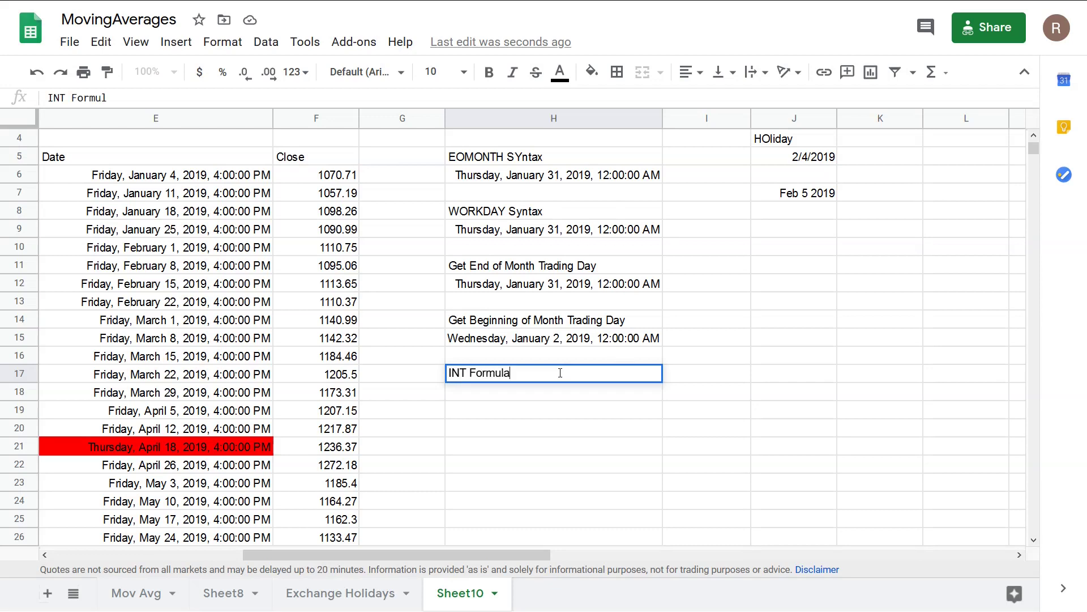
key(Return)
text(=int()
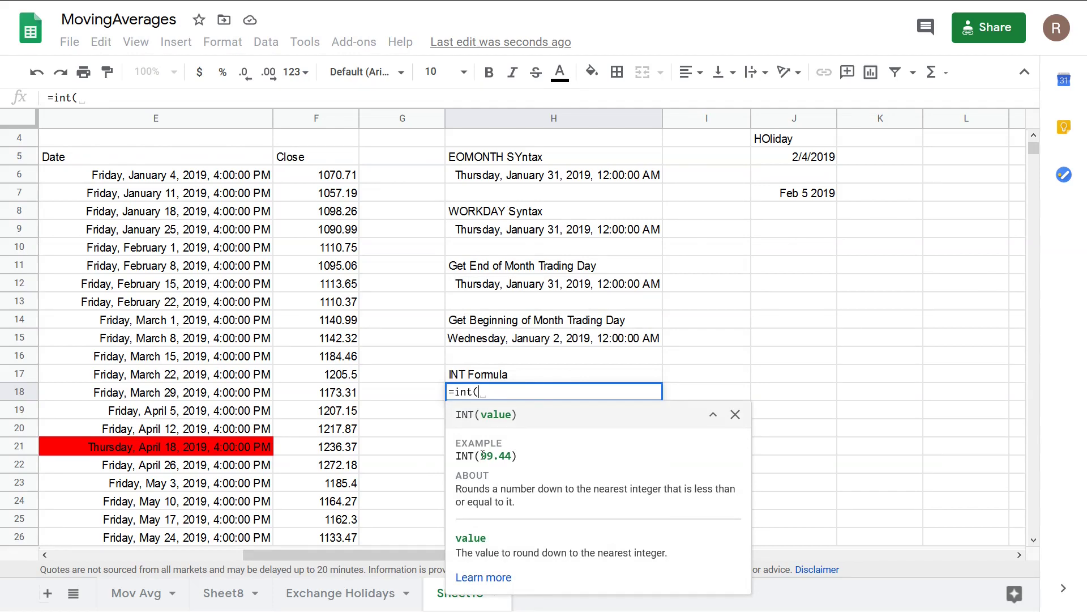
key(Escape)
Step: Enter =n(E17) in I17 to convert the Google Finance date and time in E17 to its serial number
click(690, 379)
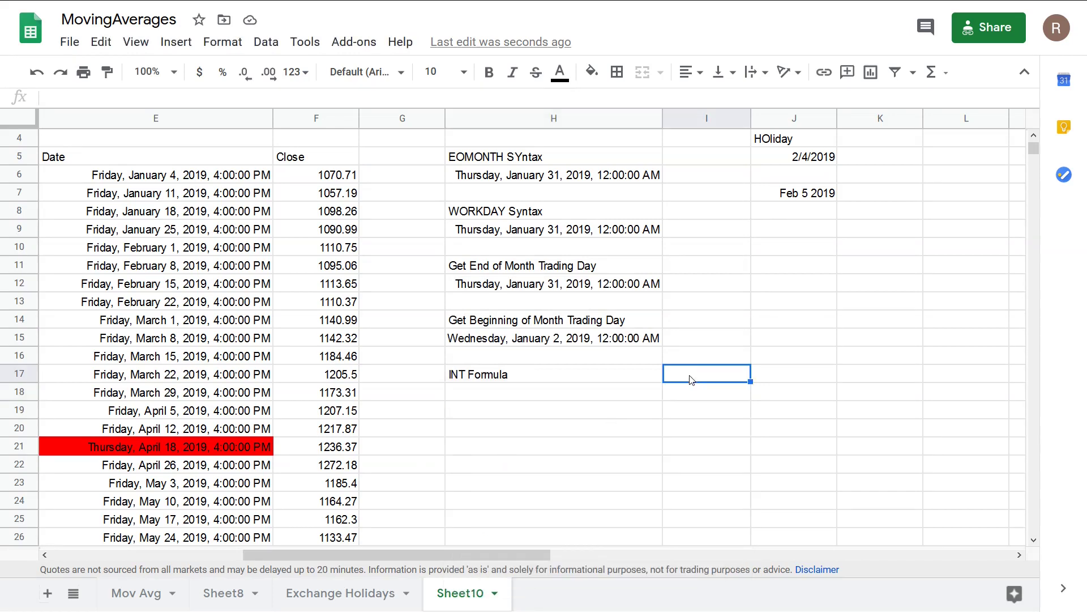
text(=n(E17)
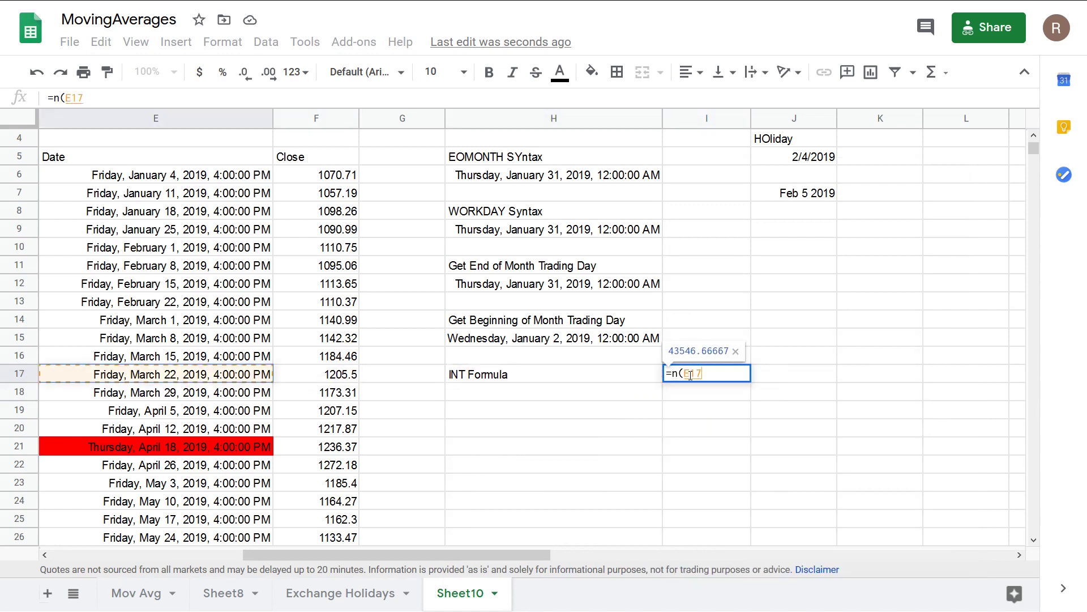
key(Return)
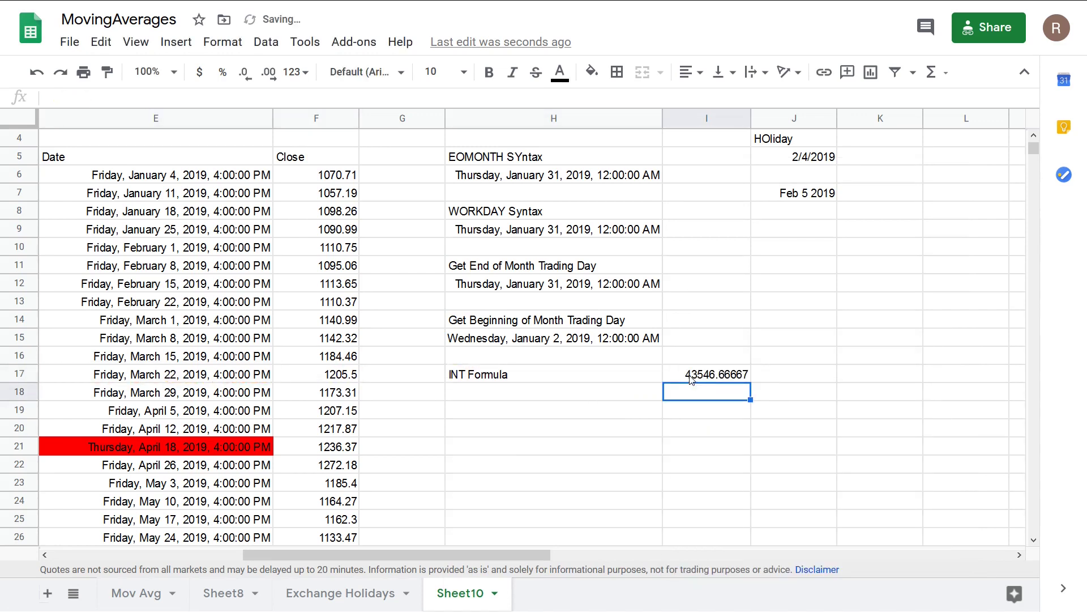
click(690, 377)
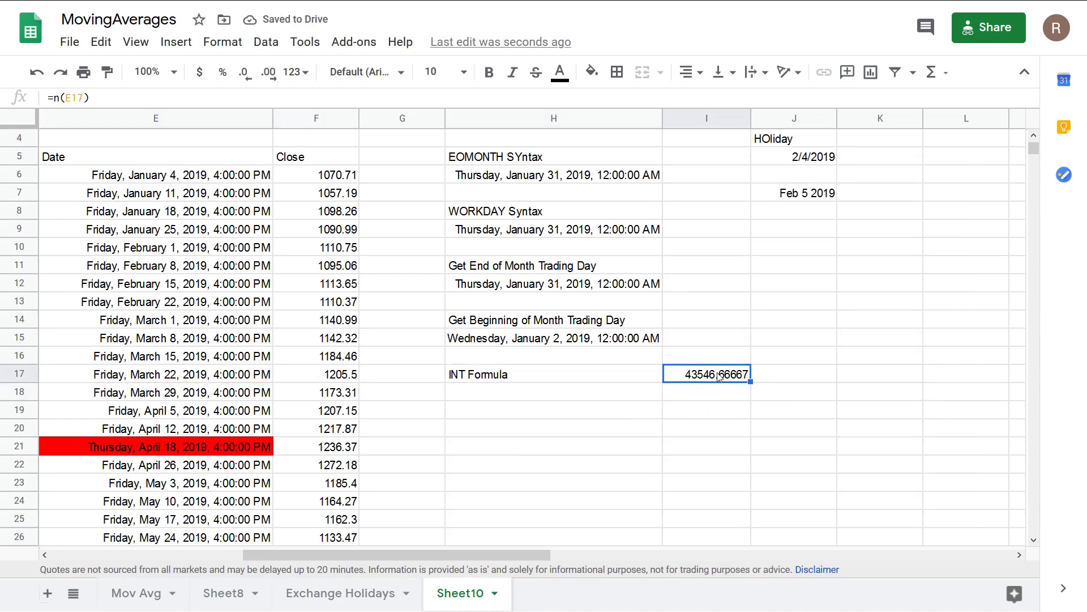
double_click(729, 377)
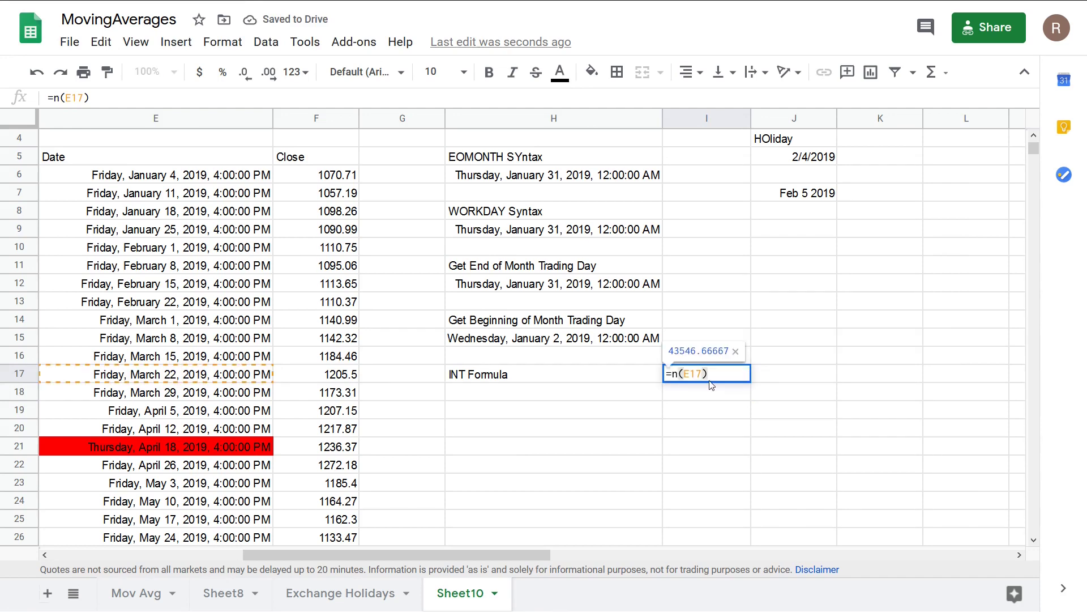
key(Return)
Step: Enter =n(H15) in I18 to convert the beginning-of-month trading day to its serial number
text(=n)
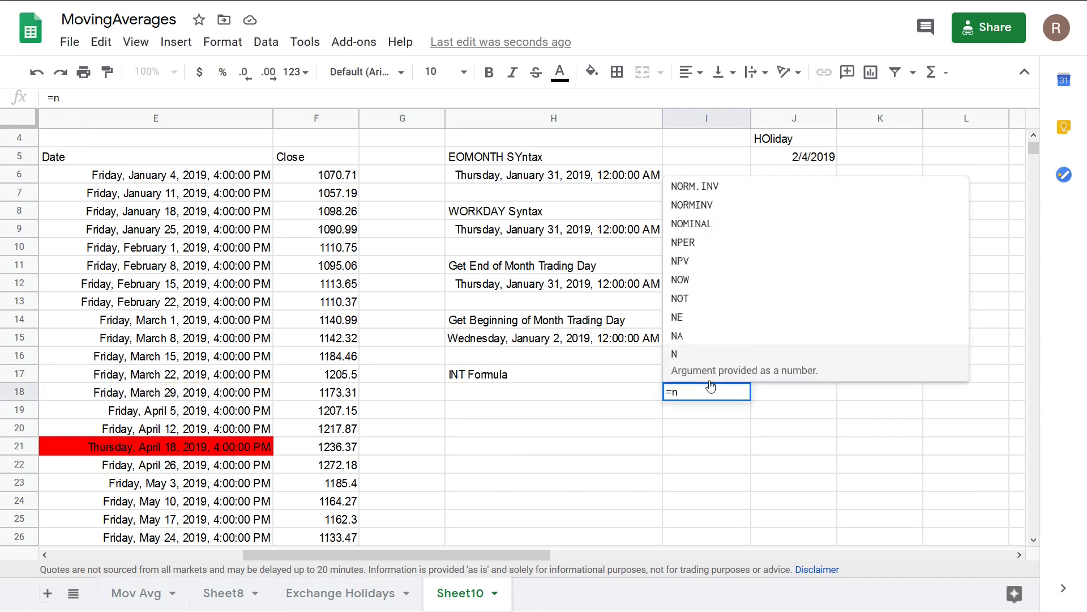
text(()
key(Left)
key(Up)
key(Up)
key(Up)
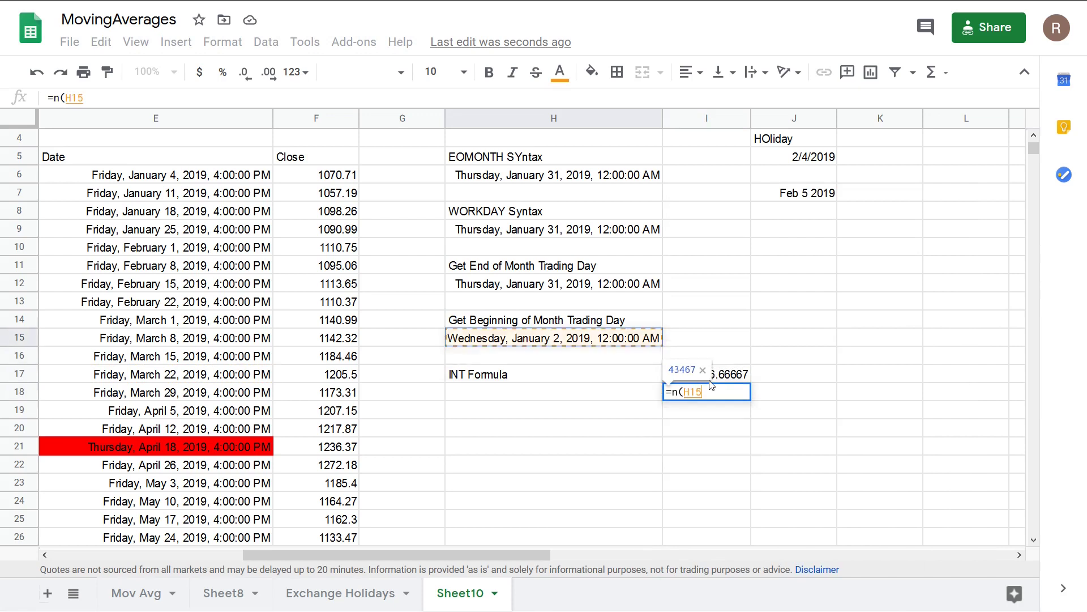
key(Return)
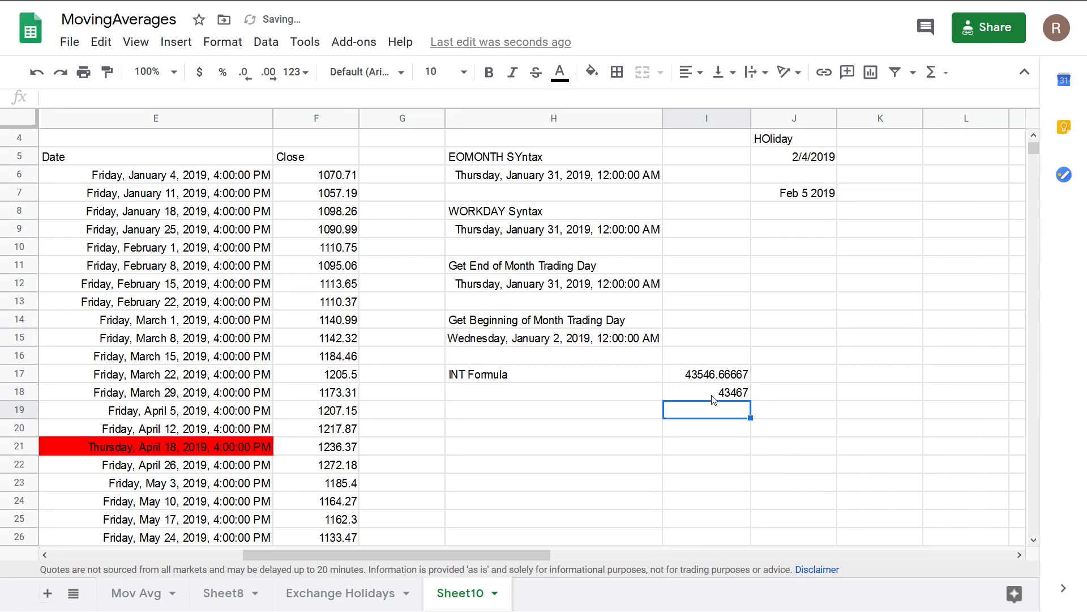
Step: Format the serial number in I18 to display two decimal places
click(712, 395)
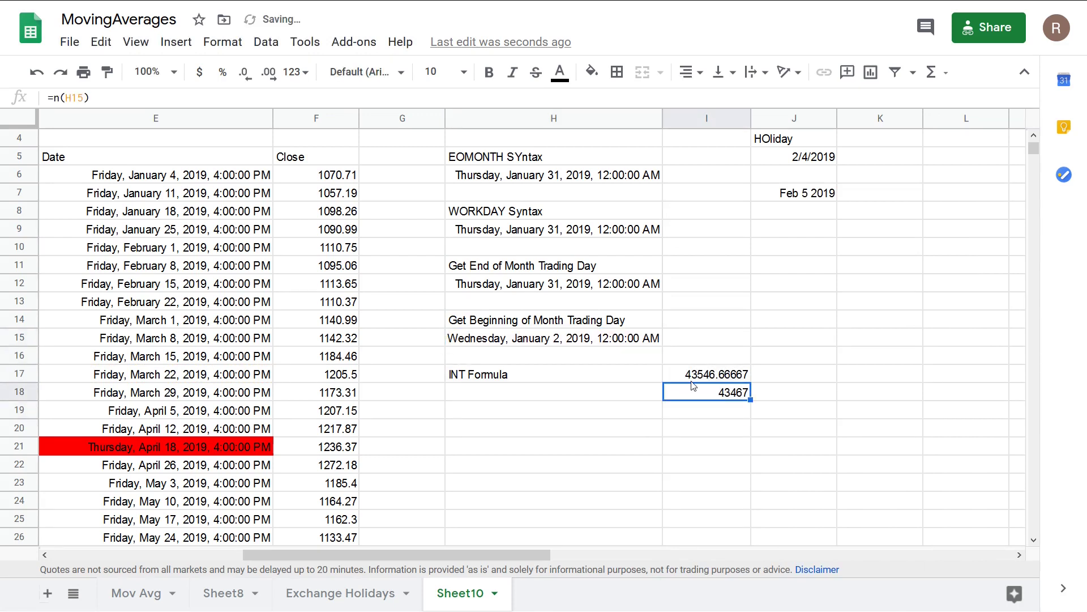
click(269, 72)
click(269, 72)
click(695, 413)
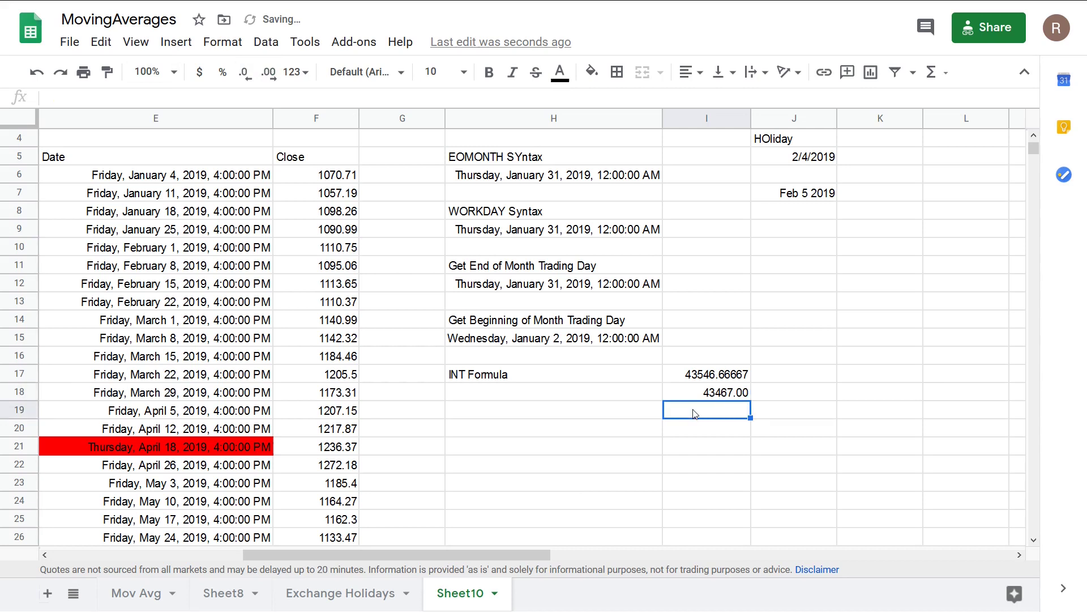
Step: Enter =int(E17) in H18 to strip the time from the Google Finance date in E17
key(Up)
key(Down)
key(Left)
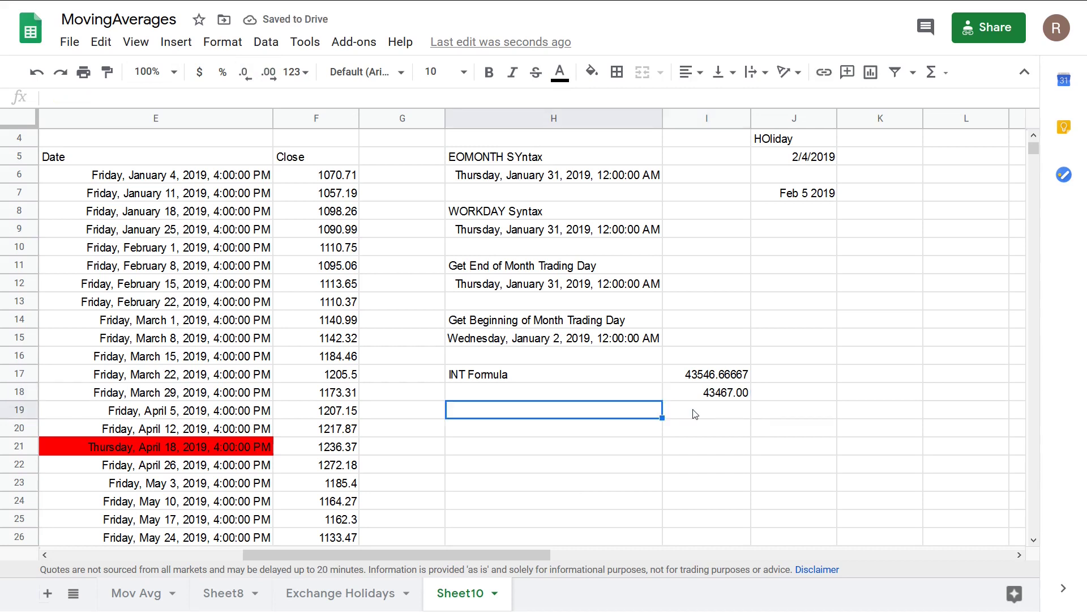
key(Up)
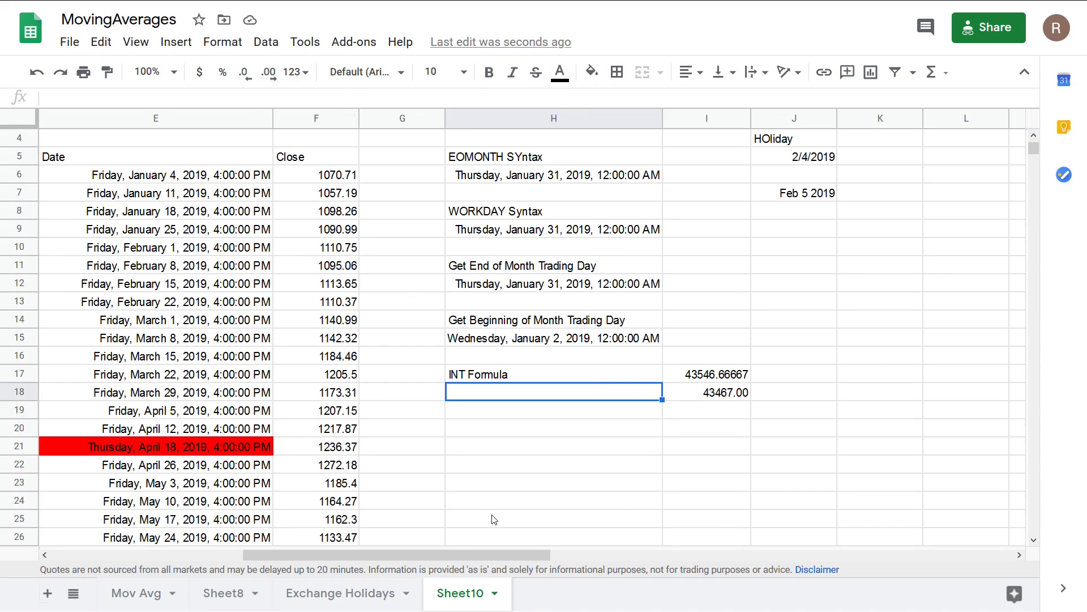
text(=int()
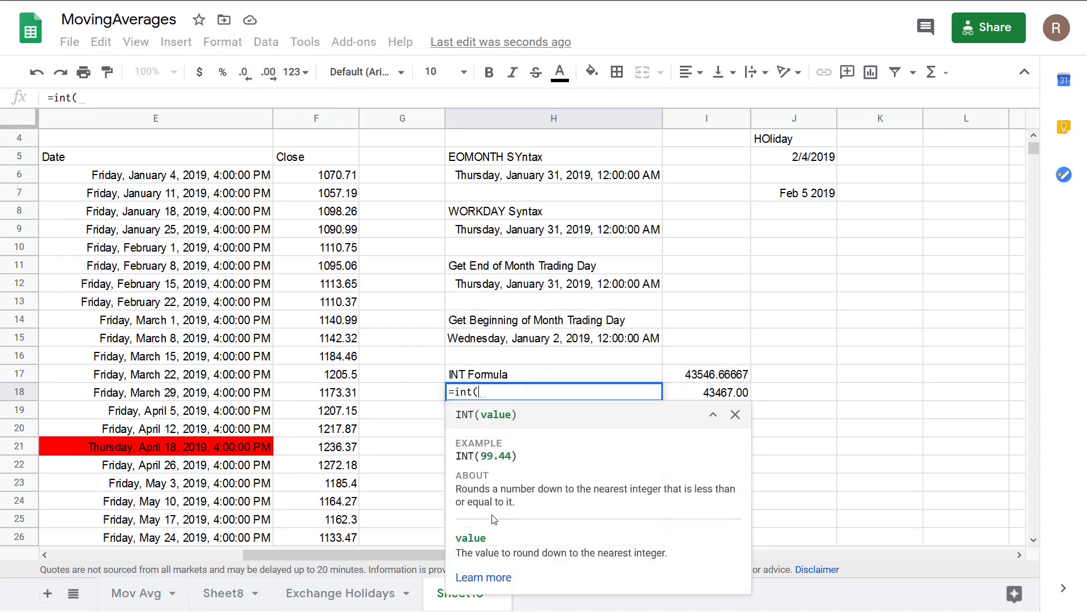
key(Left)
key(Left)
key(Left)
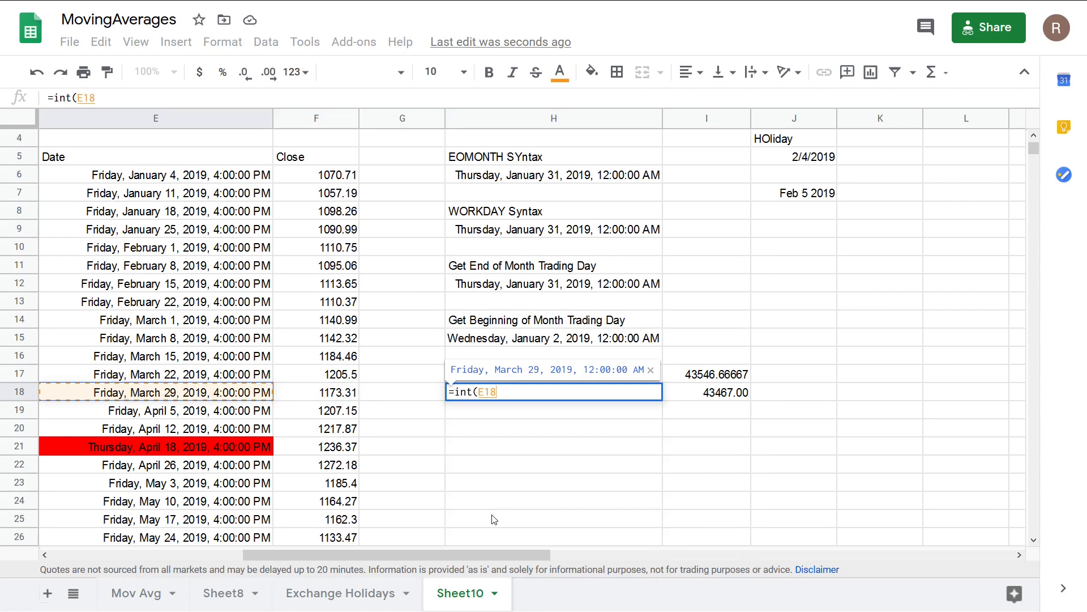
key(Return)
key(Up)
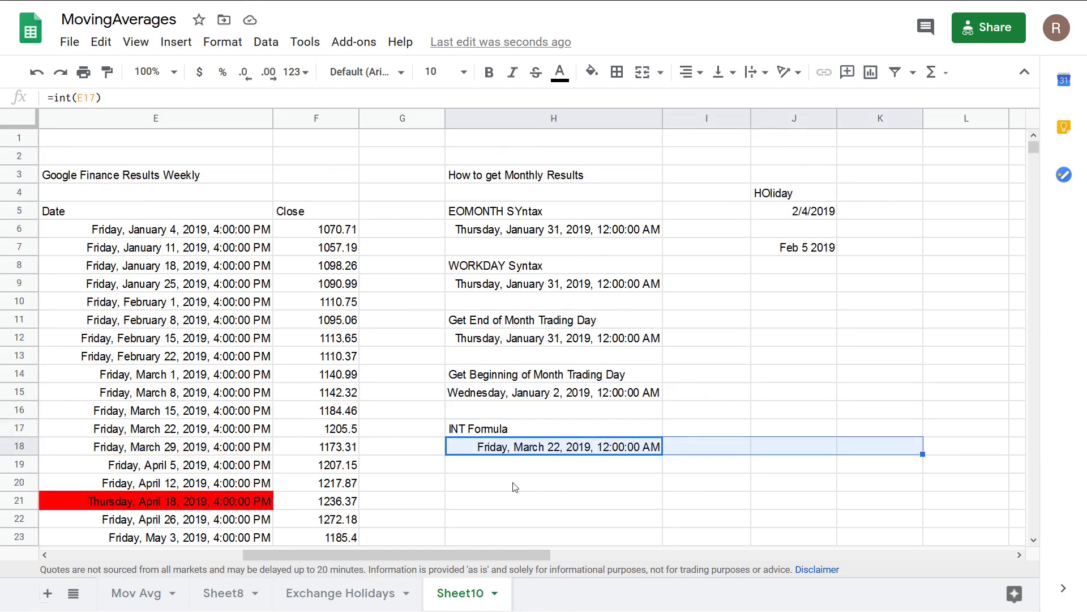
Step: Clear all example formulas, labels and holiday dates from the range H4:J18 below the "How to get Monthly Results" heading
key(shift+Right)
key(shift+Right)
key(shift+Up)
key(shift+Up)
key(shift+Up)
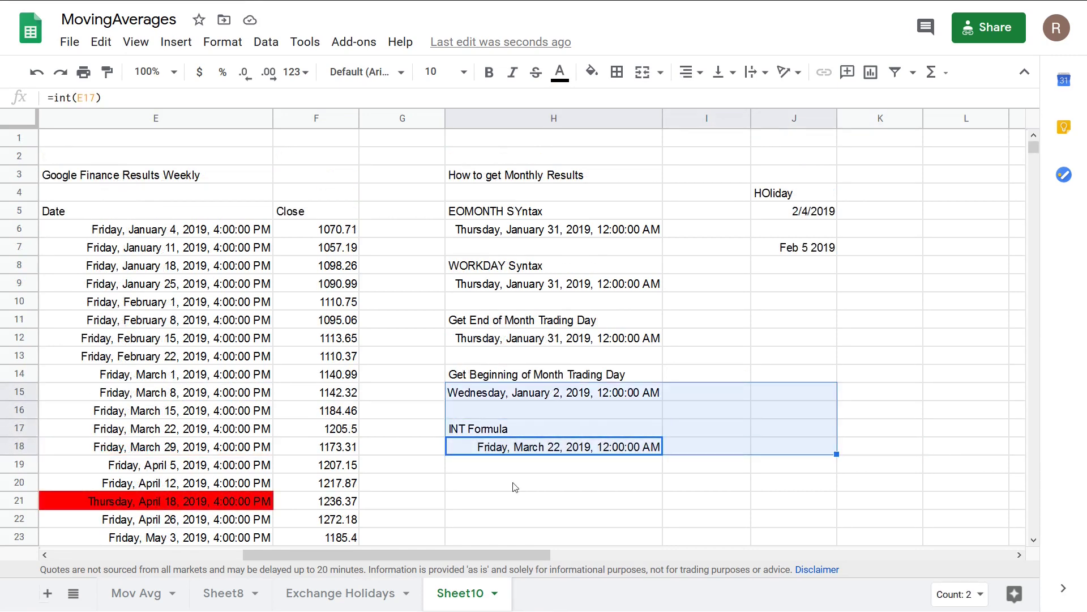
key(shift+Up)
key(shift+Up)
key(shift+Up)
key(shift+Up)
key(shift+Up)
key(shift+Up)
key(shift+Up)
key(shift+Up)
key(shift+Up)
key(shift+Up)
key(shift+Up)
key(shift+Up)
key(shift+Up)
key(shift+Down)
key(shift+Down)
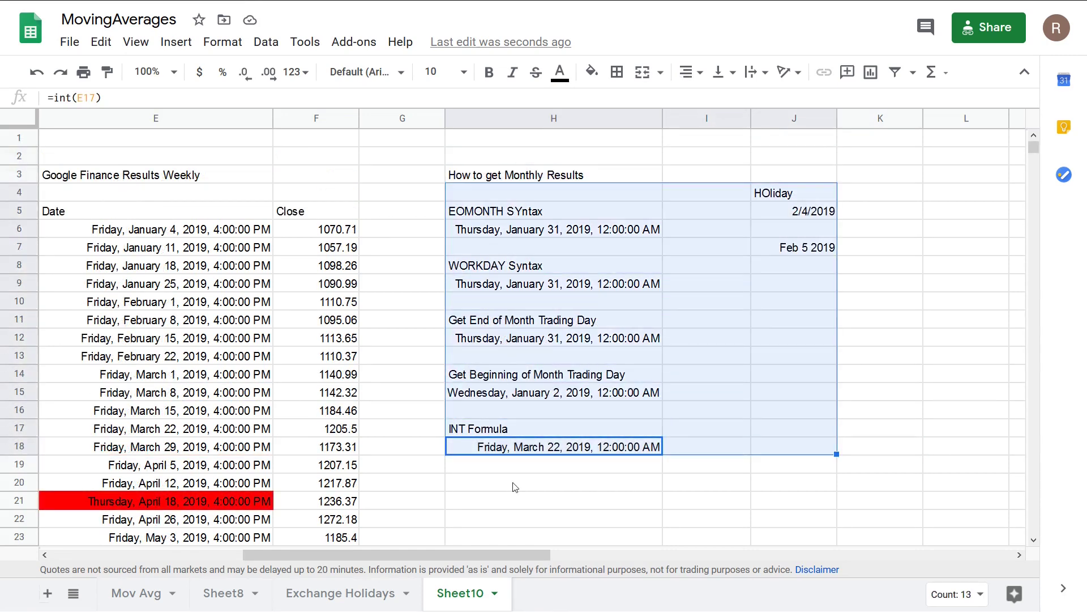
key(Delete)
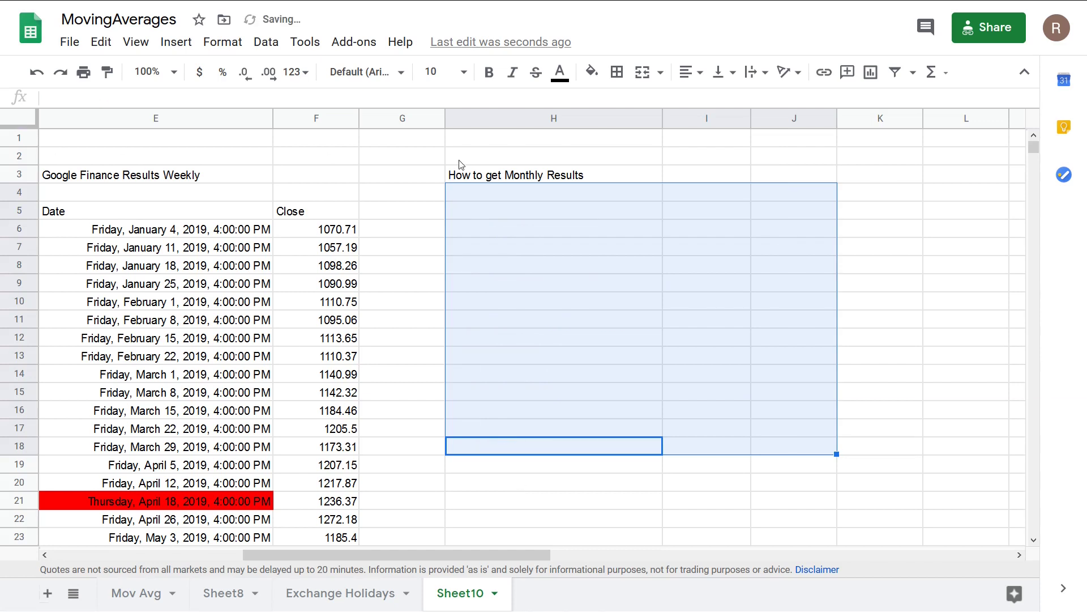
Step: Start a FILTER formula in H6 that takes the daily dates and closes in B6:C440 as its range
click(477, 232)
text(=Filte)
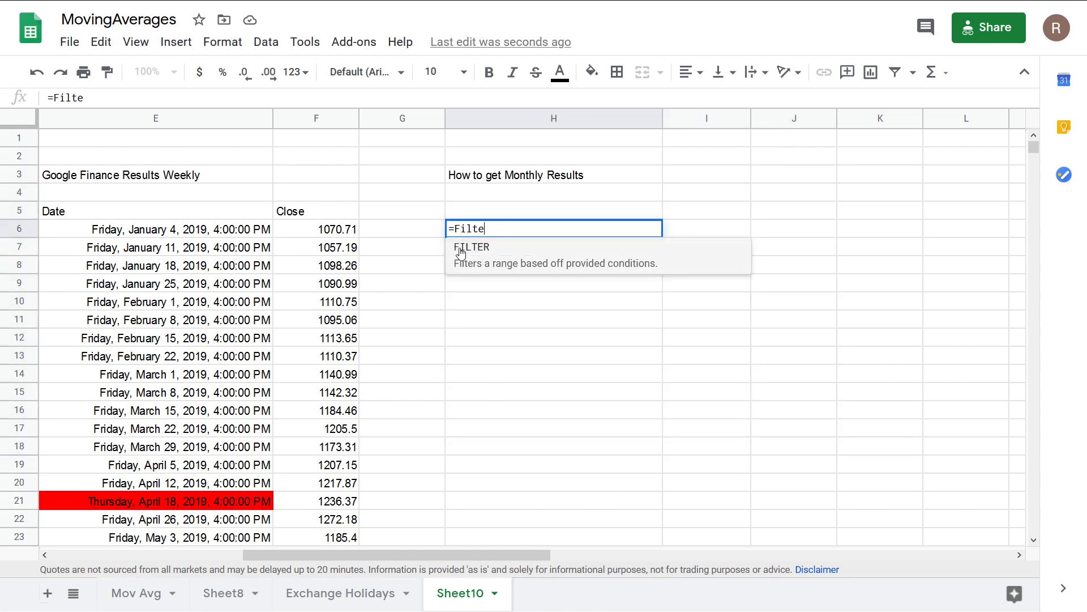
click(461, 249)
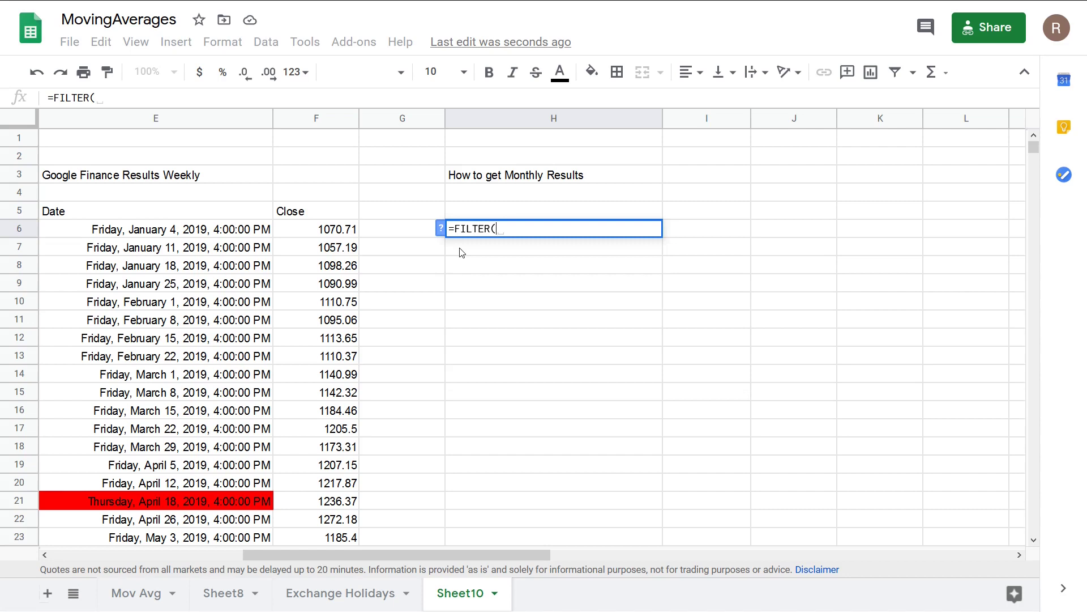
click(441, 228)
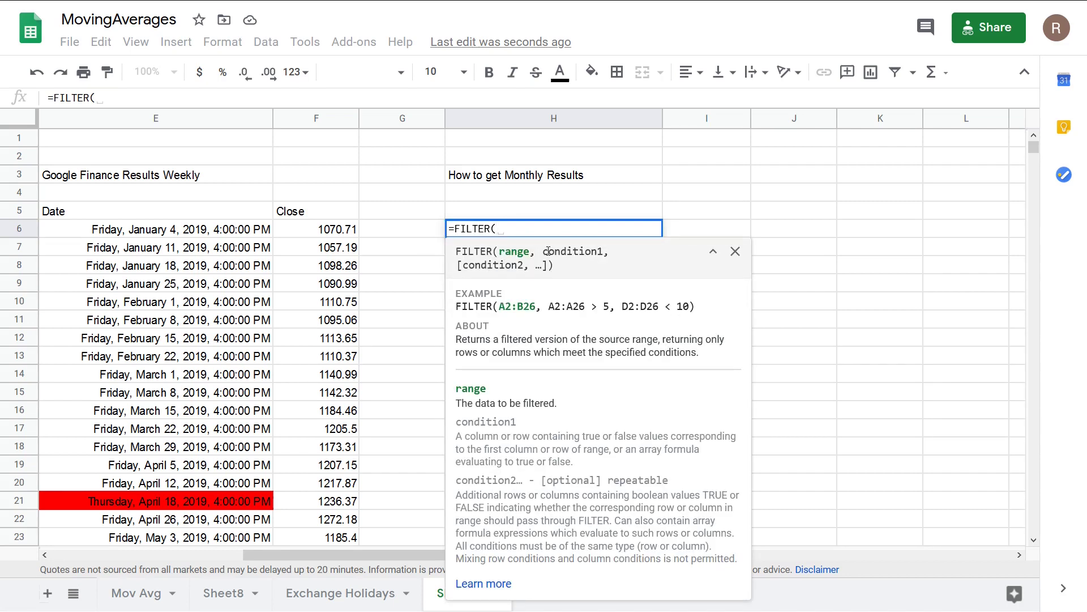
click(258, 230)
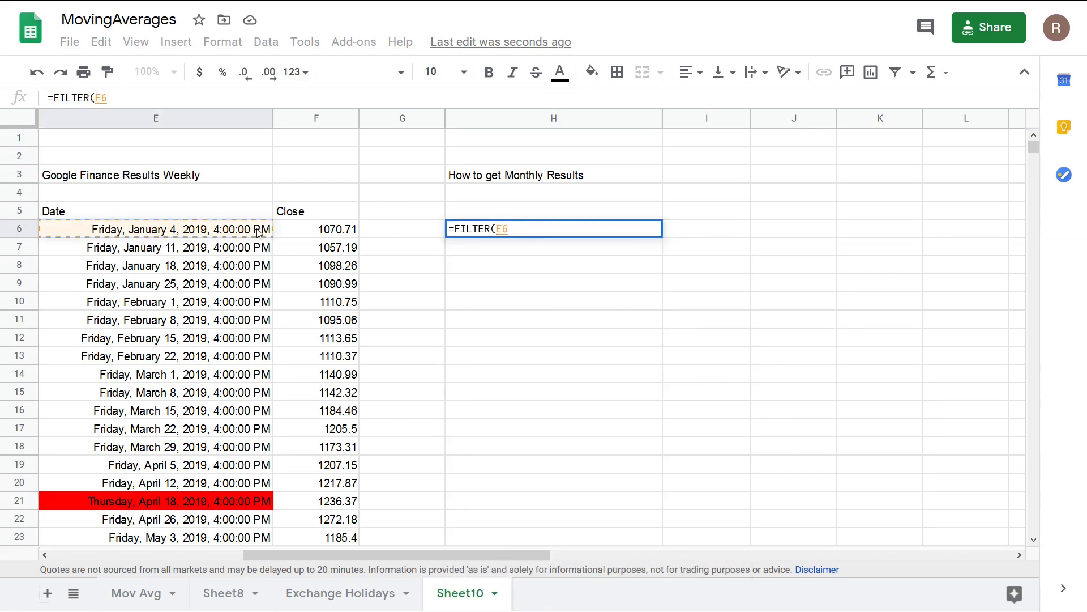
key(Left)
key(Left)
key(Left)
key(shift+Right)
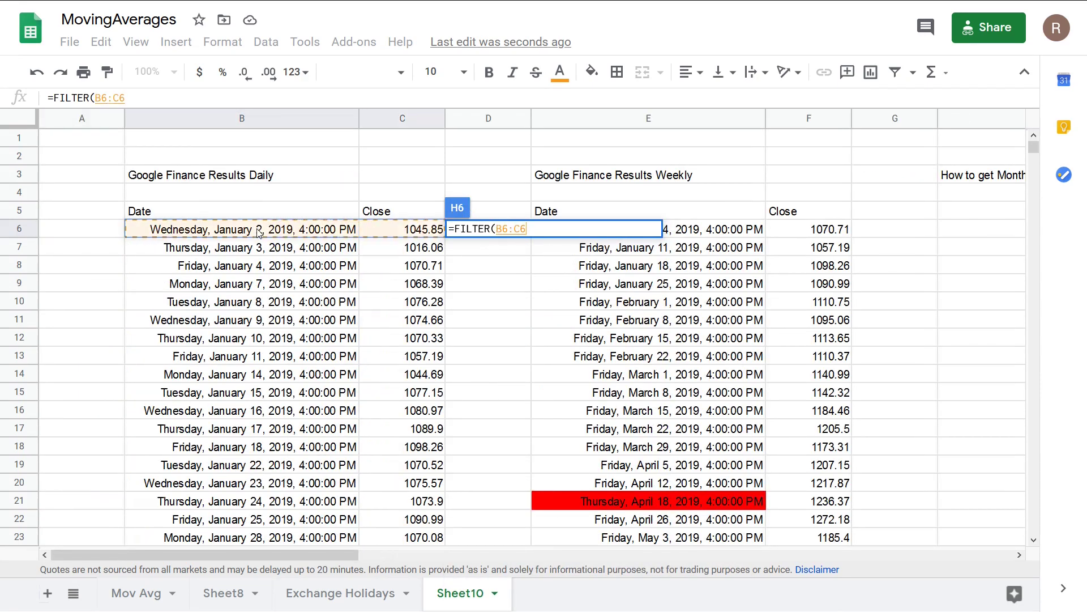
key(ctrl+shift+Down)
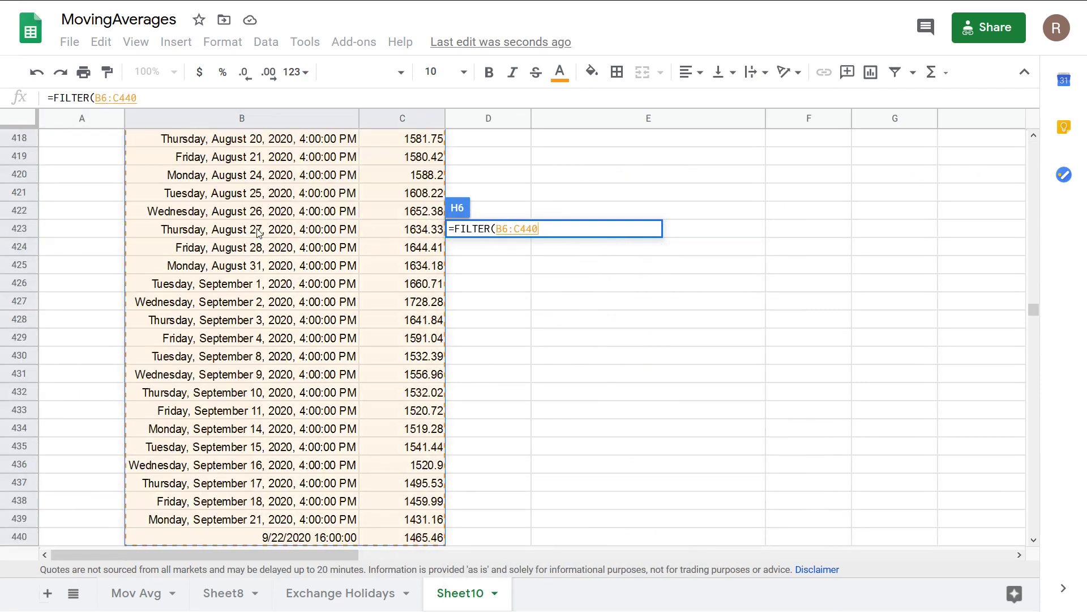
text(,)
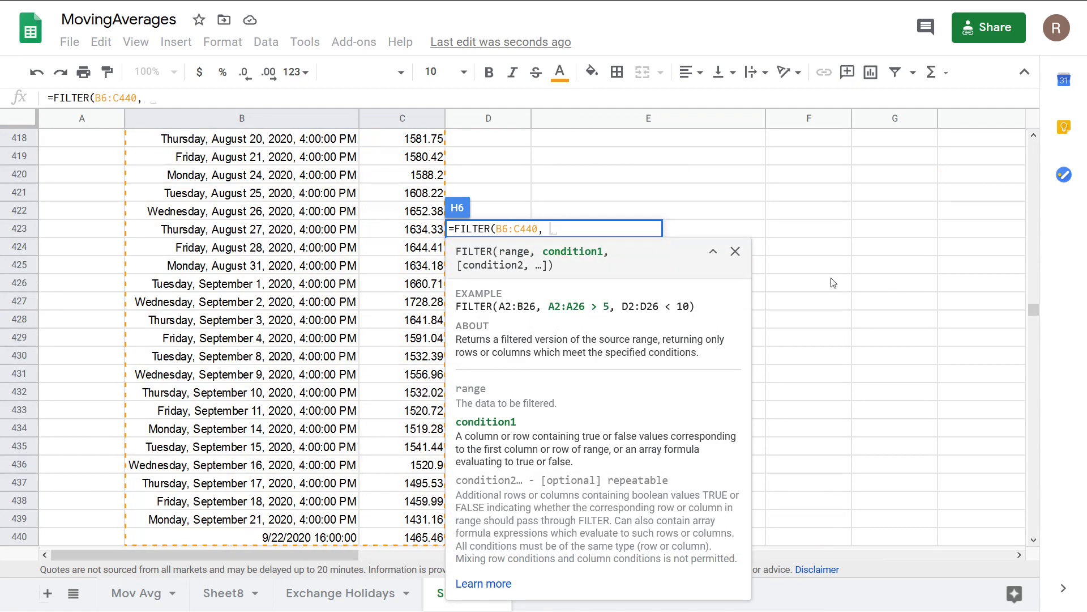
Step: Begin the FILTER condition with int(B6:B440)= so the daily dates are compared without their times
text( int(B6)
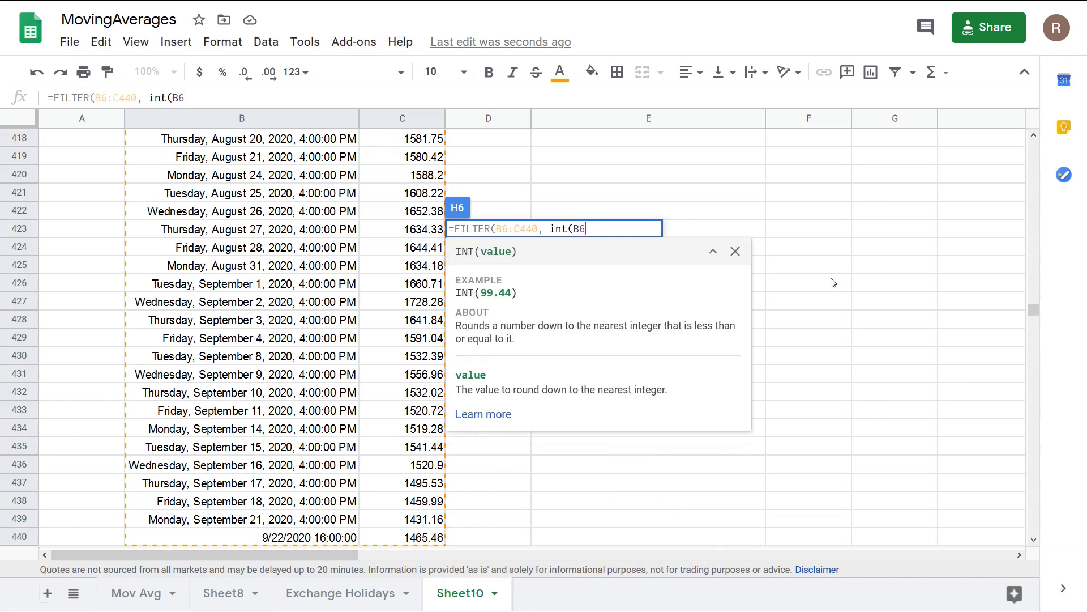
text(:B440))
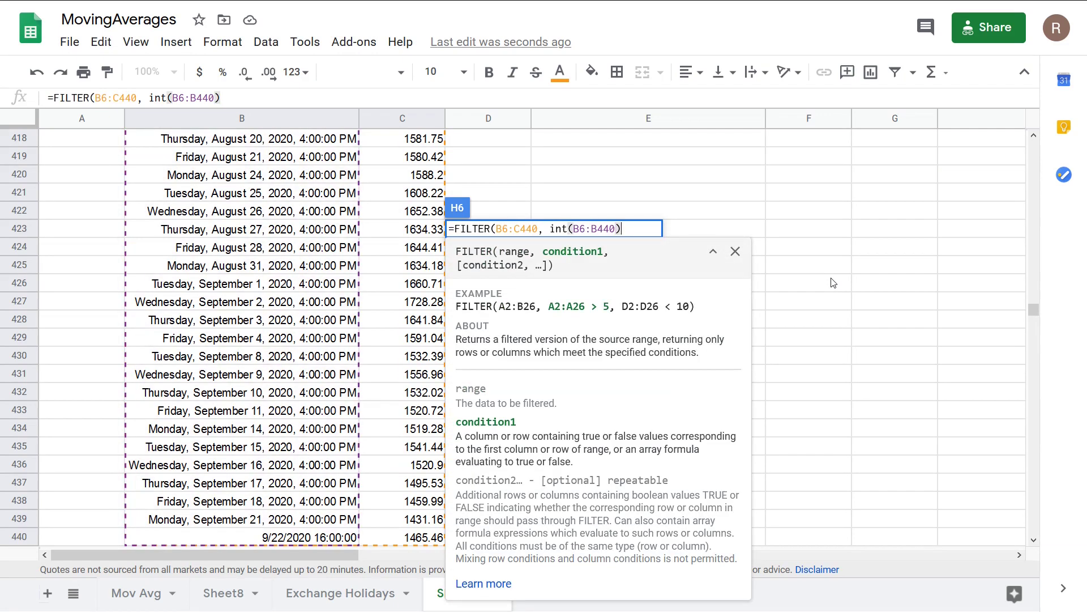
text(=)
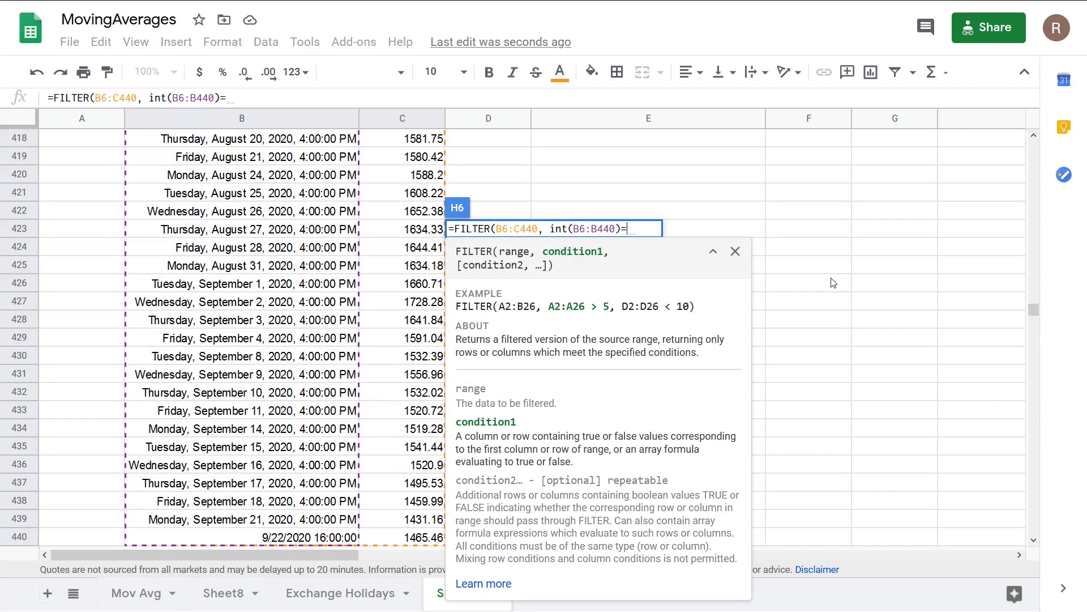
Step: Compare against WORKDAY with EOMONTH(B6:B440, )+1 as the start date and -1 as the number of days
text(wor)
key(Tab)
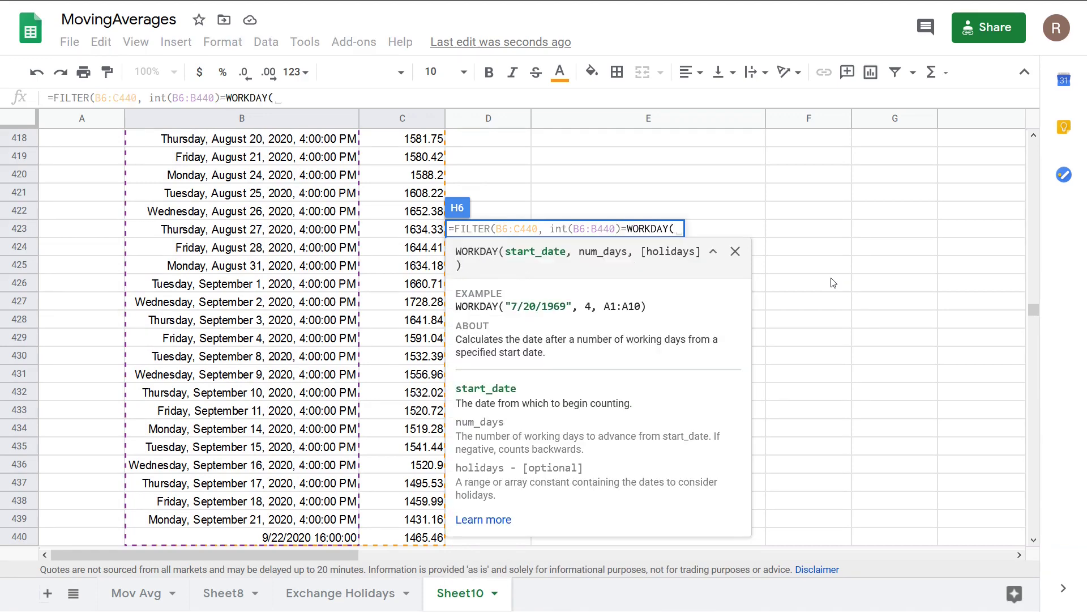
text(eom)
key(Tab)
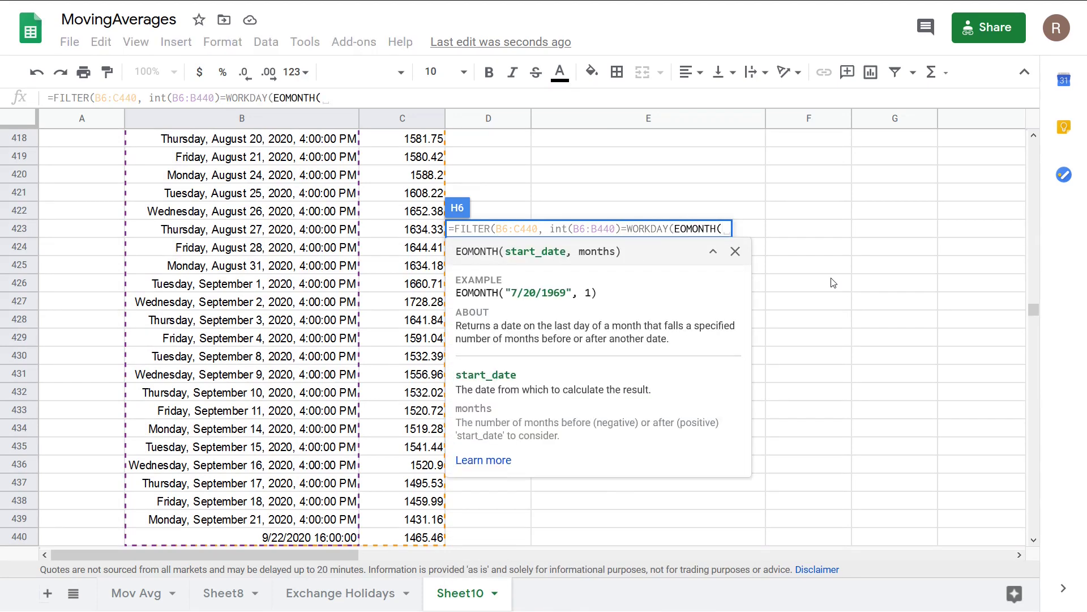
text(B6:B440)
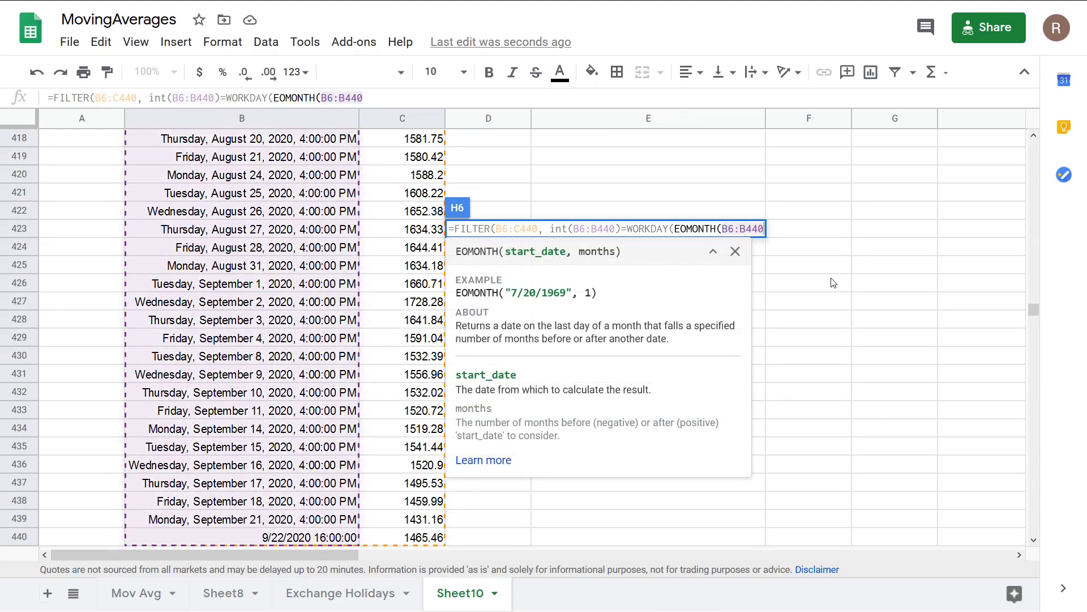
text(, ))
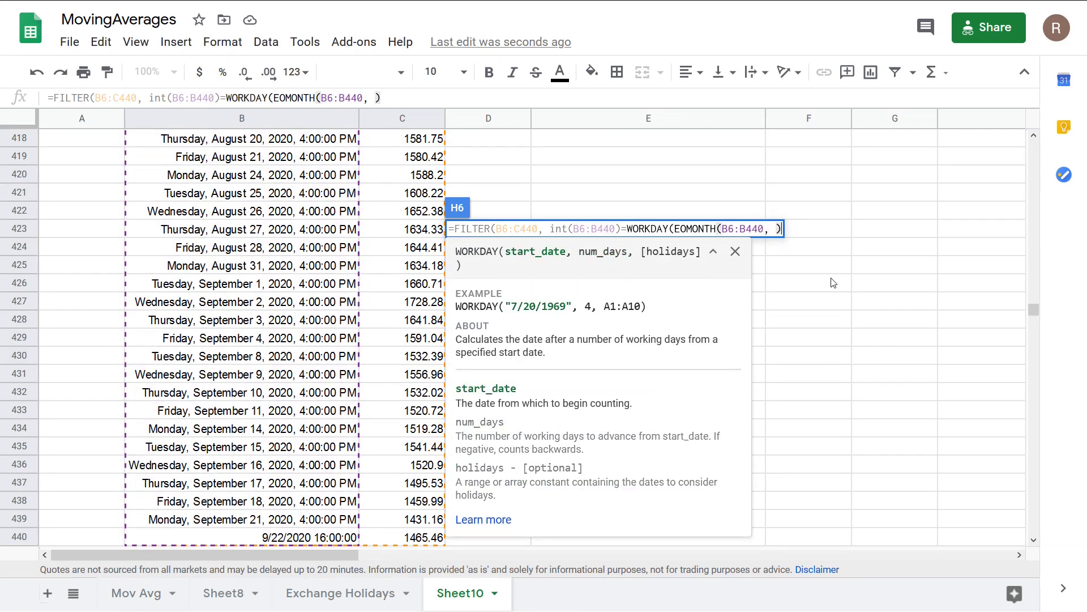
text(+1, )
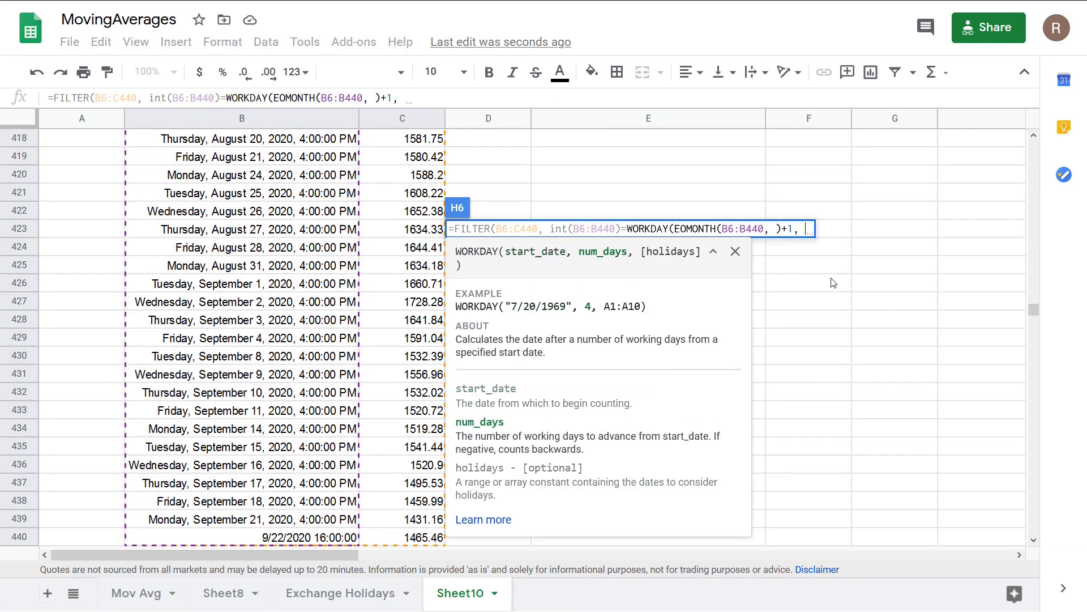
text(-1,)
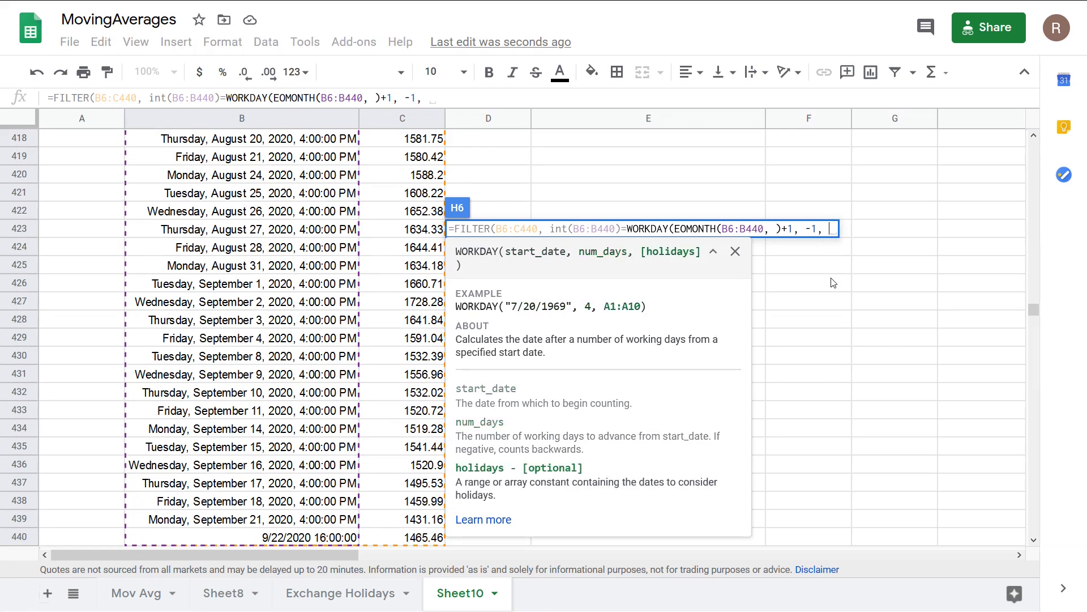
Step: Use 'Exchange Holidays'!J4:J21 as the WORKDAY holidays range and complete the FILTER formula in Sheet10's H6
click(328, 592)
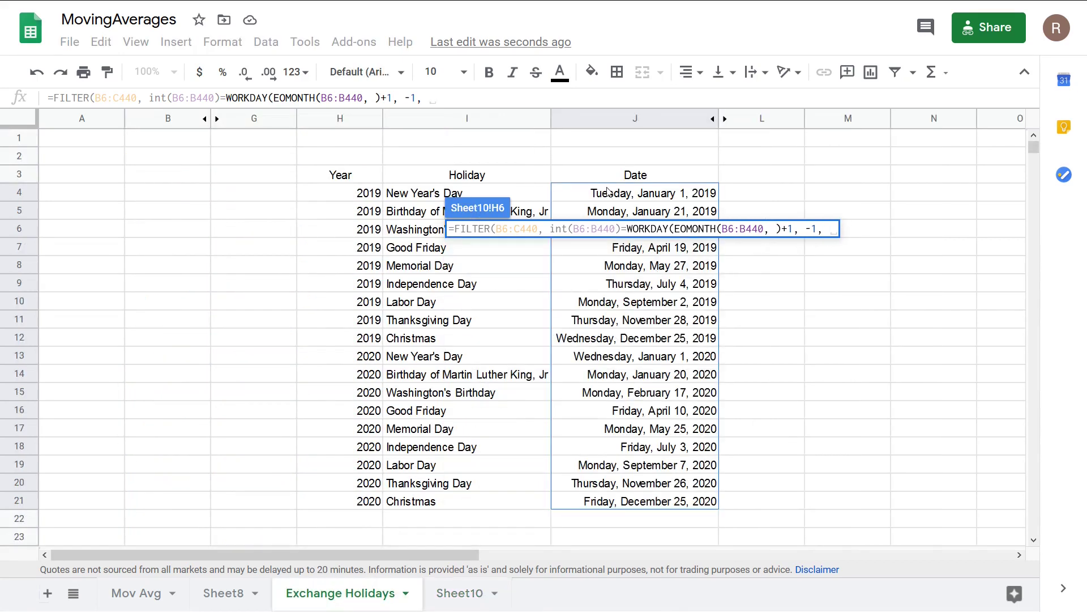
drag(610, 193, 617, 498)
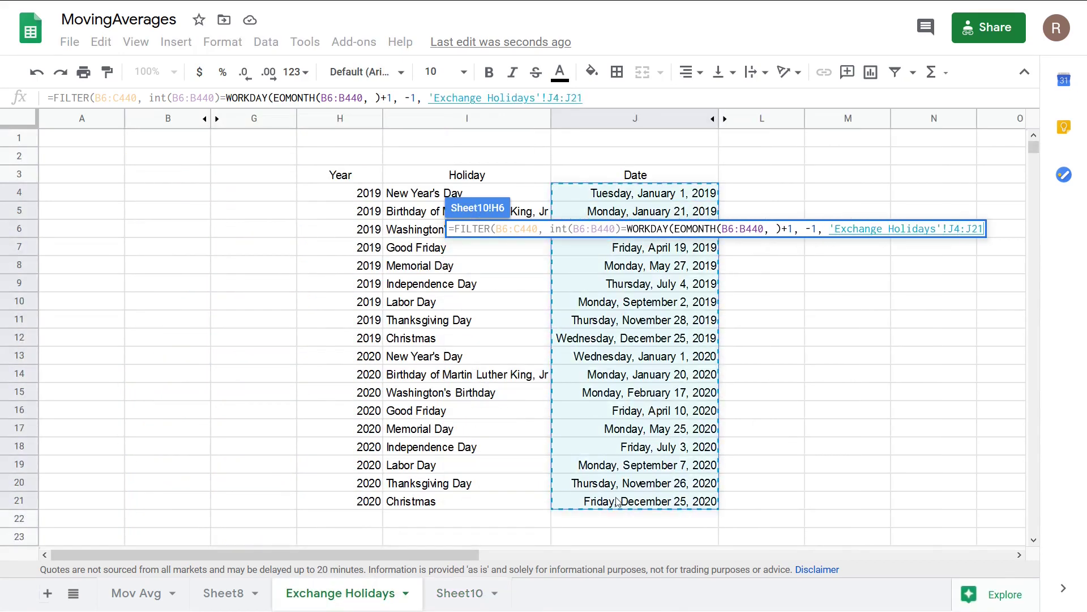
text()))
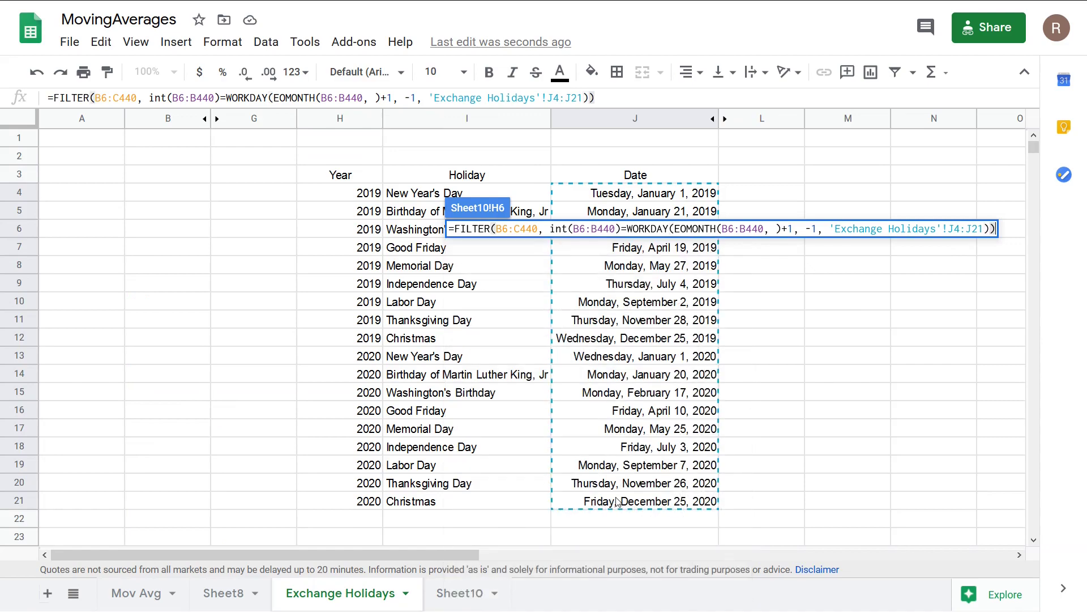
key(Return)
drag(1034, 309, 1034, 148)
drag(310, 554, 491, 558)
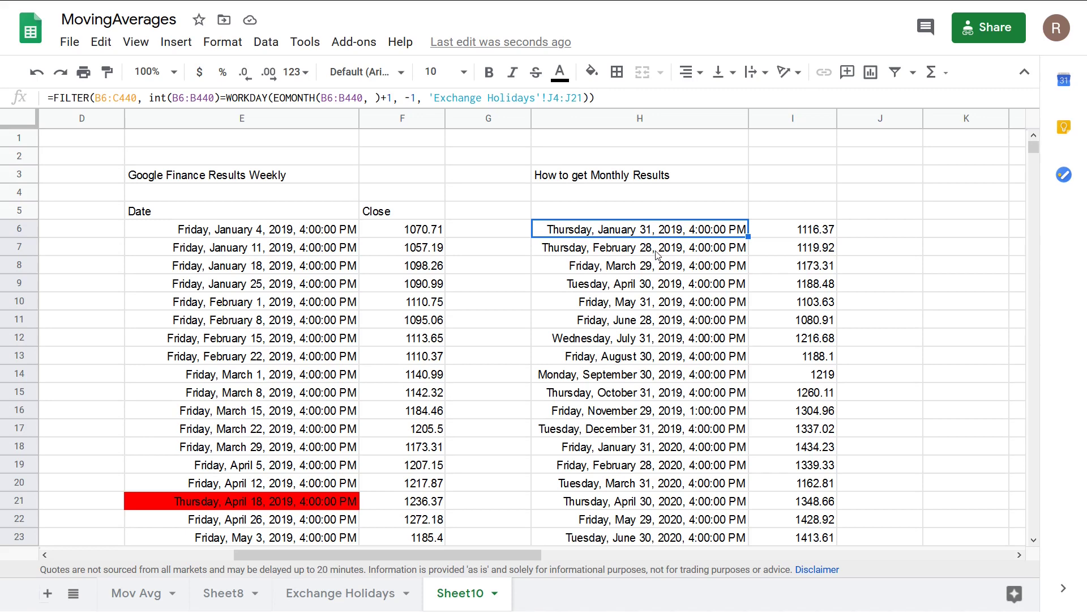
Step: In the H6 formula, set the EOMONTH months argument to -1 and remove the +1 after it
scroll(680, 373, down, 2)
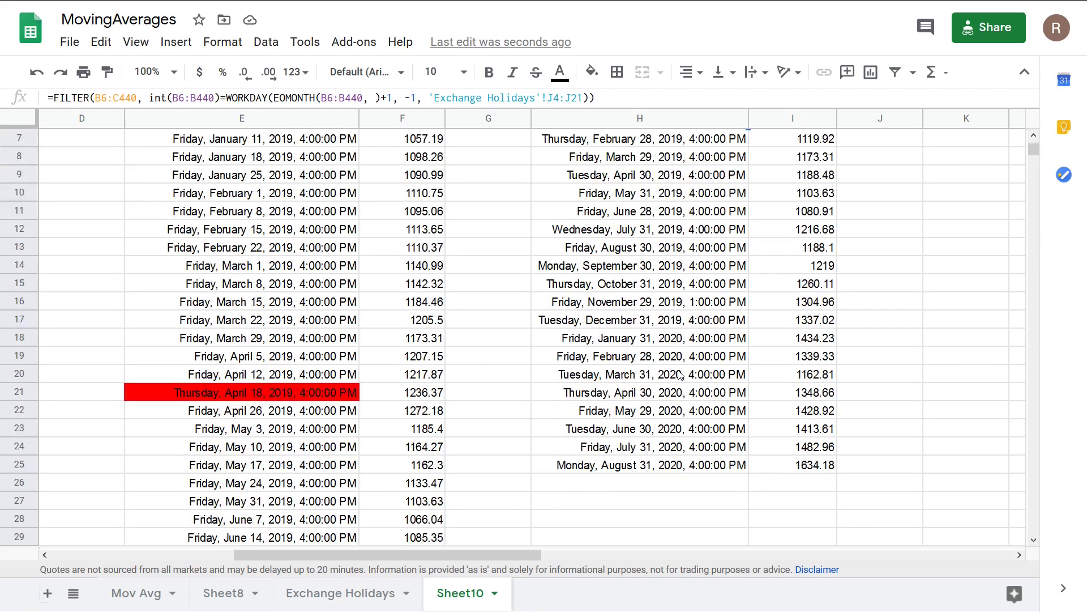
click(645, 412)
scroll(656, 419, up, 2)
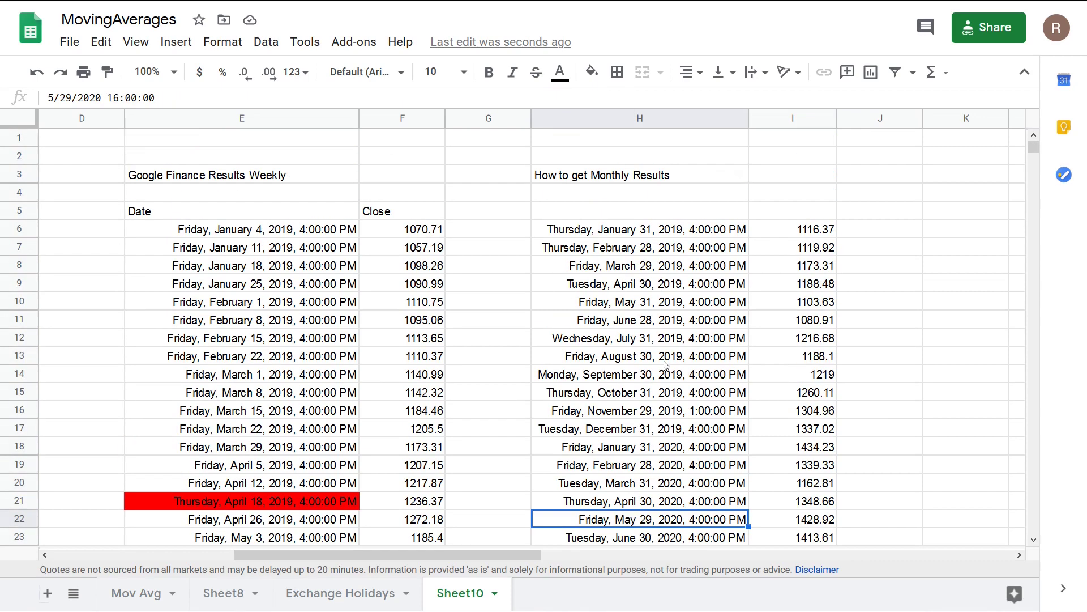
click(641, 230)
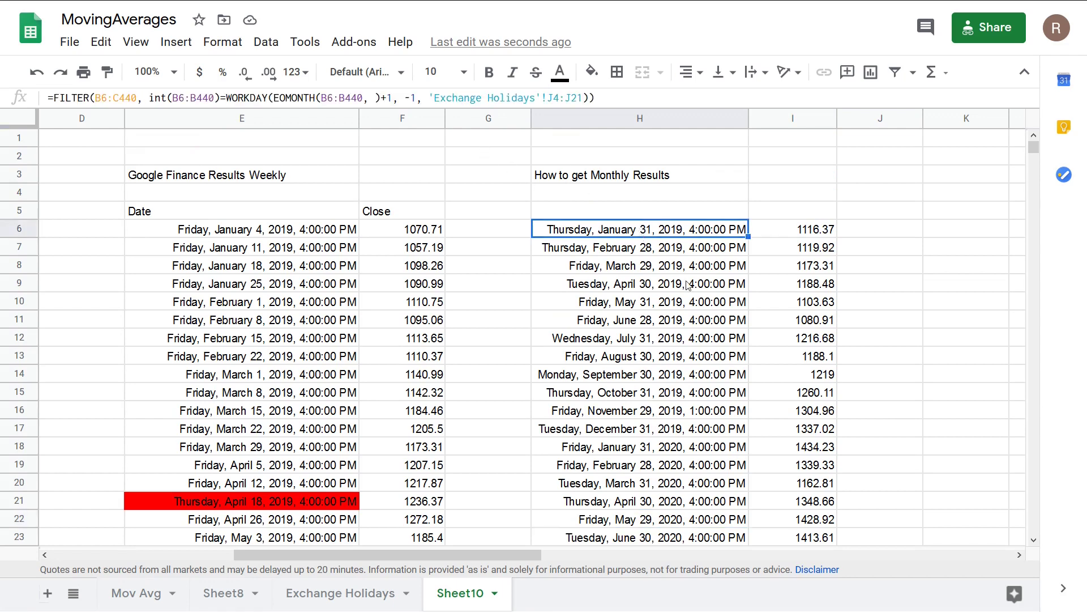
click(374, 97)
text(-)
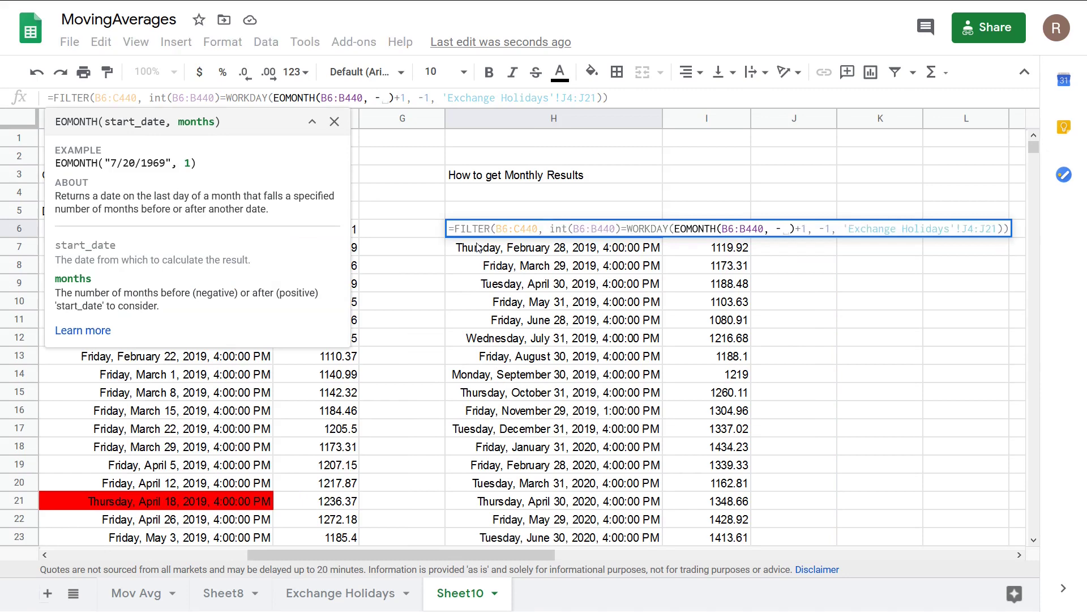
text(1)
key(Right)
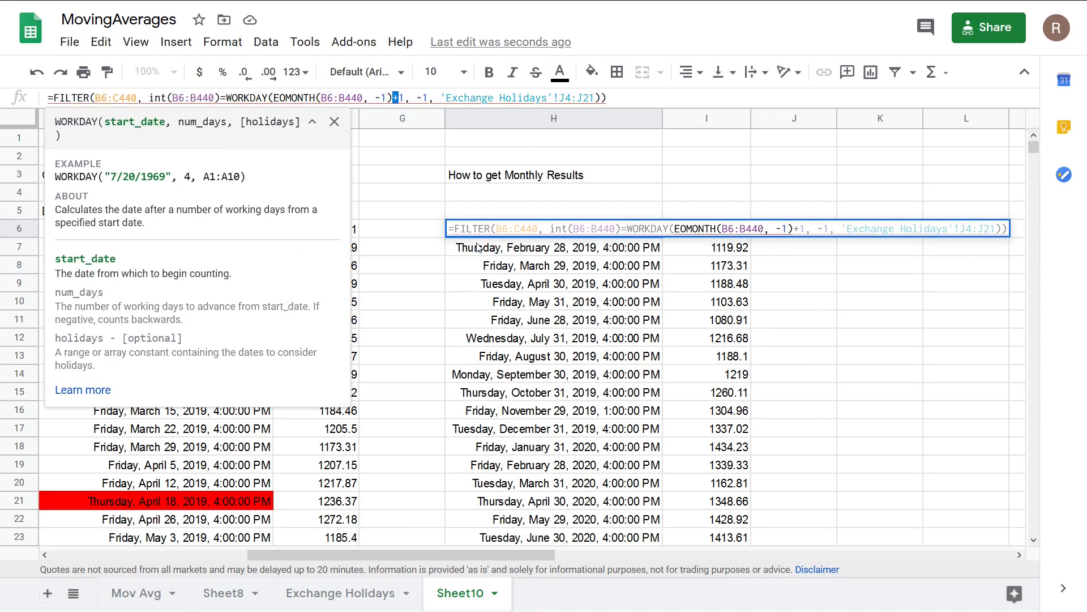
key(Delete)
key(Delete)
Step: Set the WORKDAY number of days in the H6 formula to 1 and commit the beginning-of-month version
key(Right)
key(Right)
key(shift+Right)
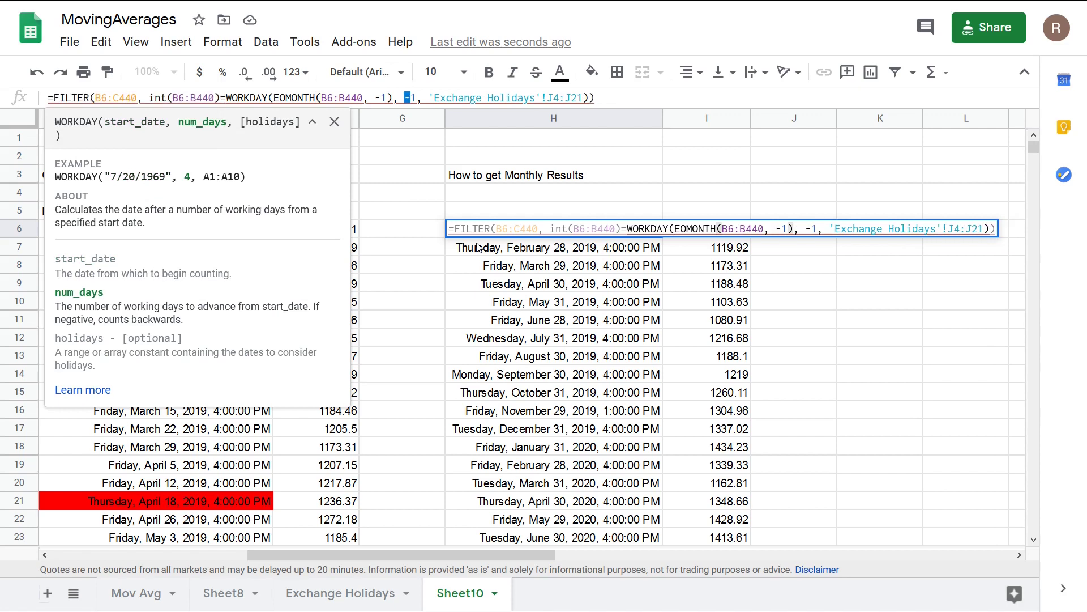
key(BackSpace)
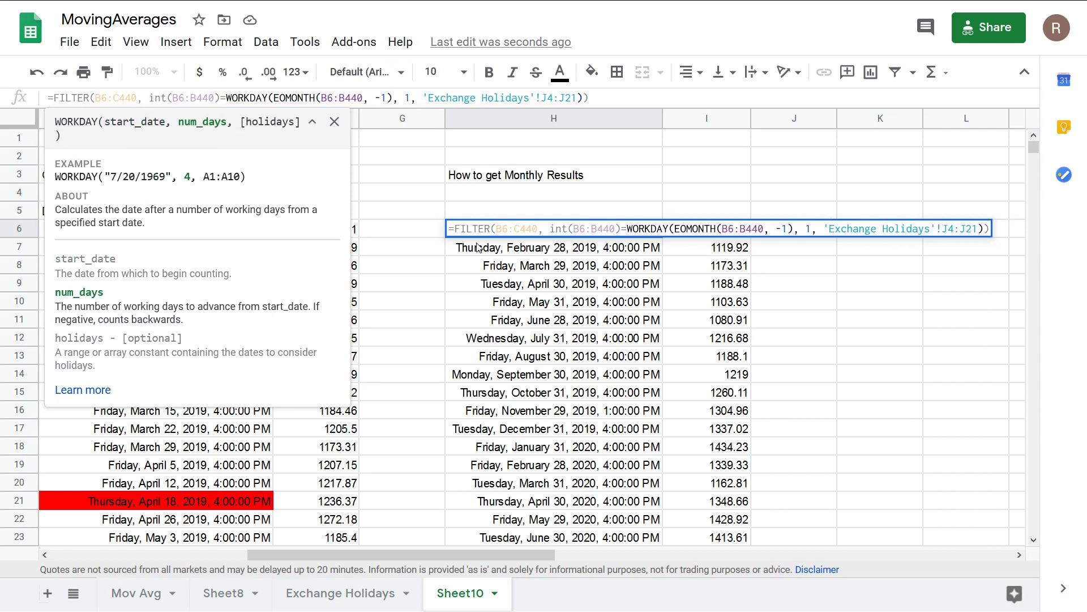
key(Right)
key(Right)
key(Right)
key(Right)
key(Right)
key(Right)
key(Right)
key(Right)
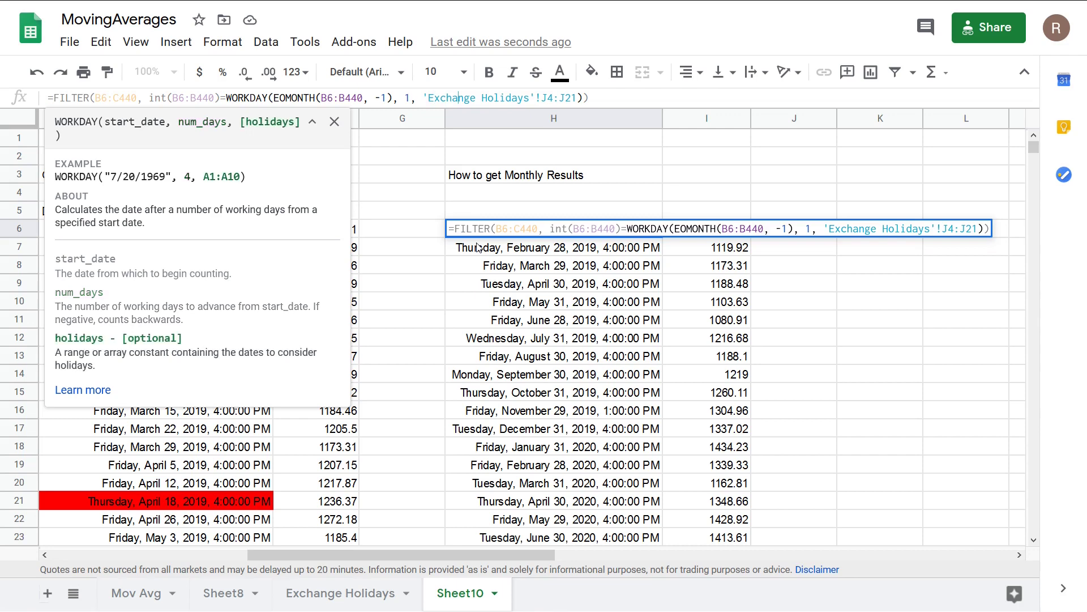
key(Return)
Step: Examine the filtered first-trading-day dates in column H and the FILTER formula in H6
key(Up)
key(Down)
key(Down)
key(Down)
key(Down)
key(Down)
key(Down)
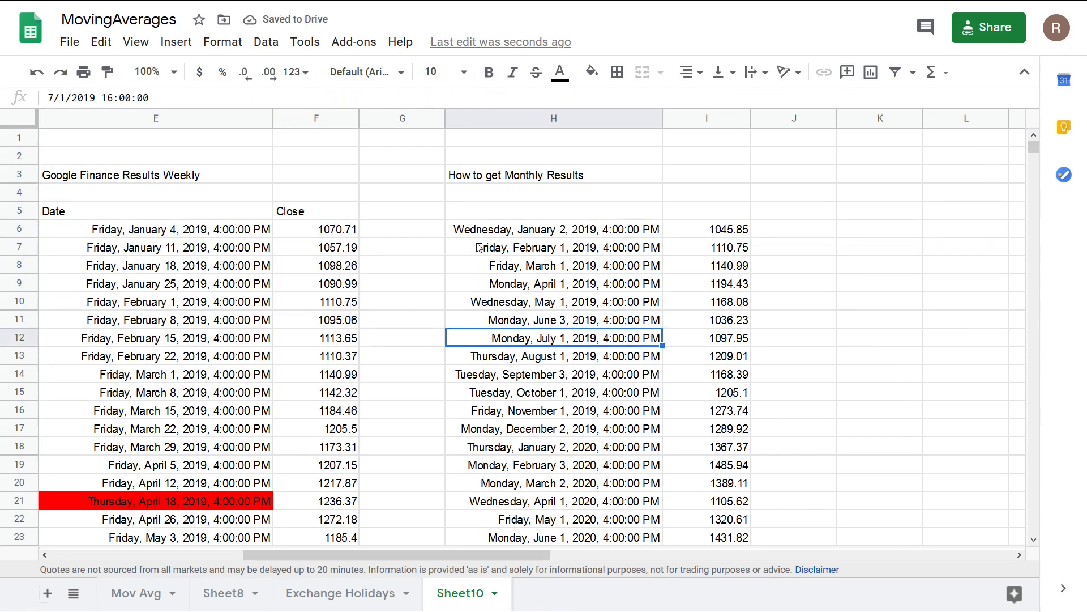
click(553, 232)
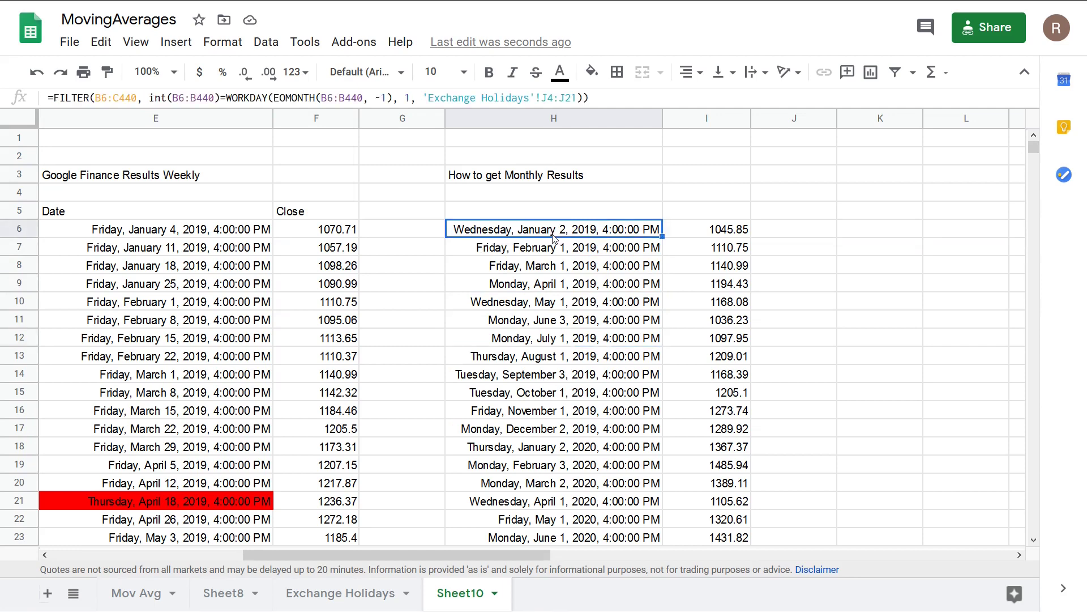